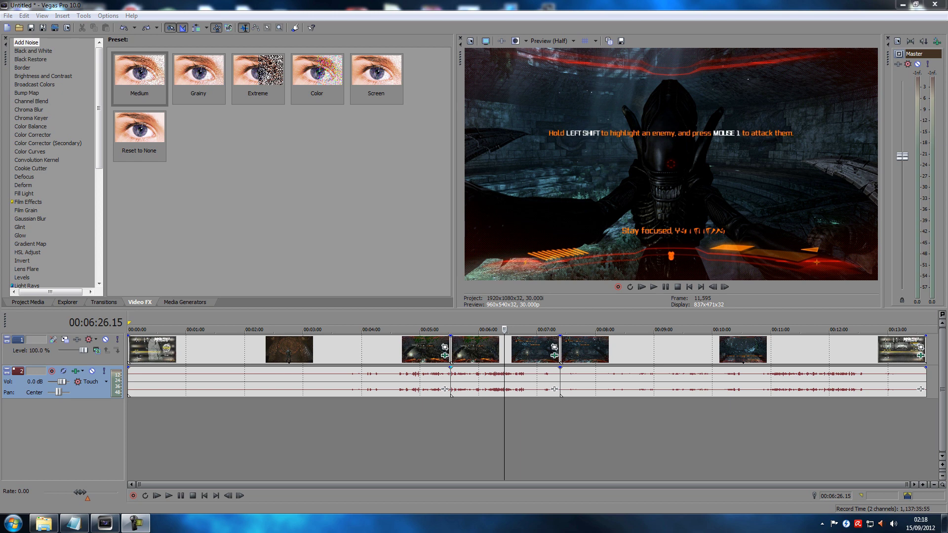
Split the video and audio events at 00:06:27.00 on the timeline
click(505, 413)
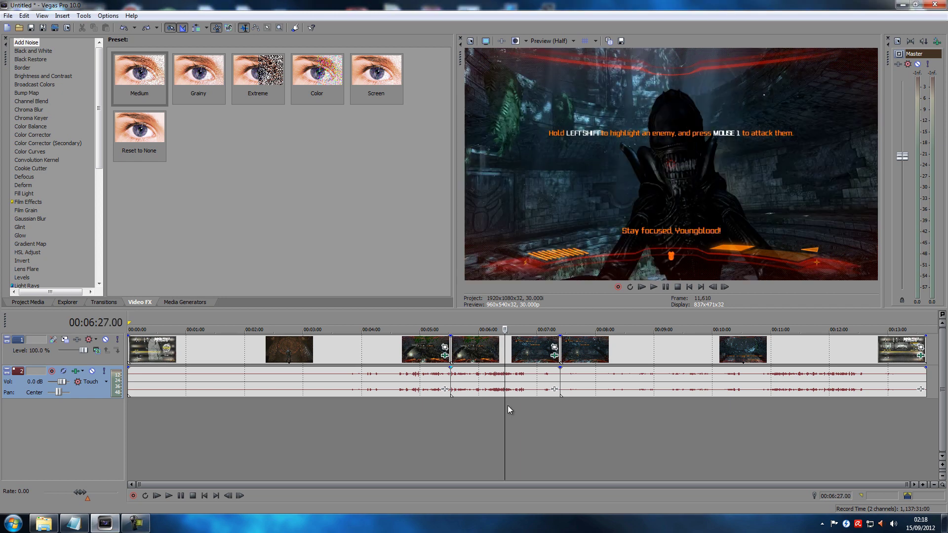
key(s)
click(490, 411)
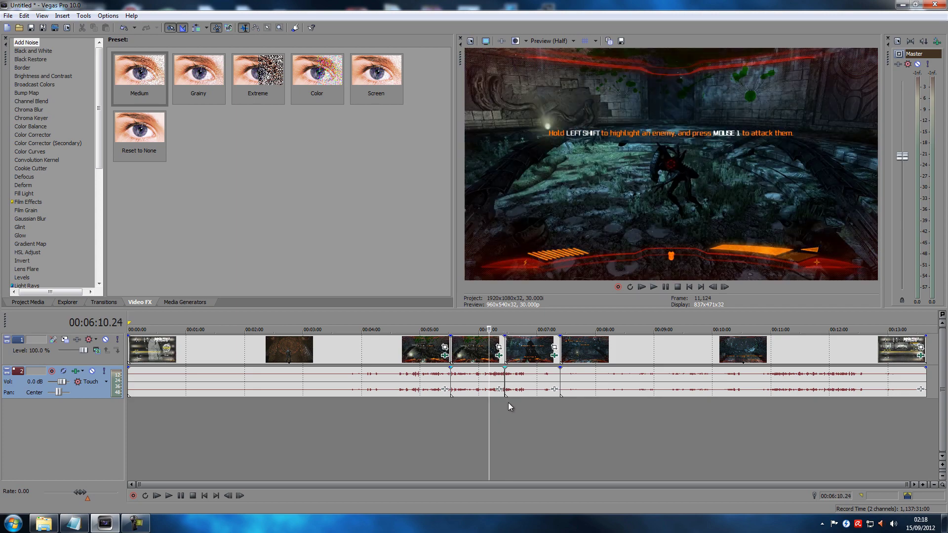
Select the pieces on either side of the new split in turn to check that they are separate events
click(527, 384)
click(475, 354)
click(528, 351)
click(480, 354)
click(533, 353)
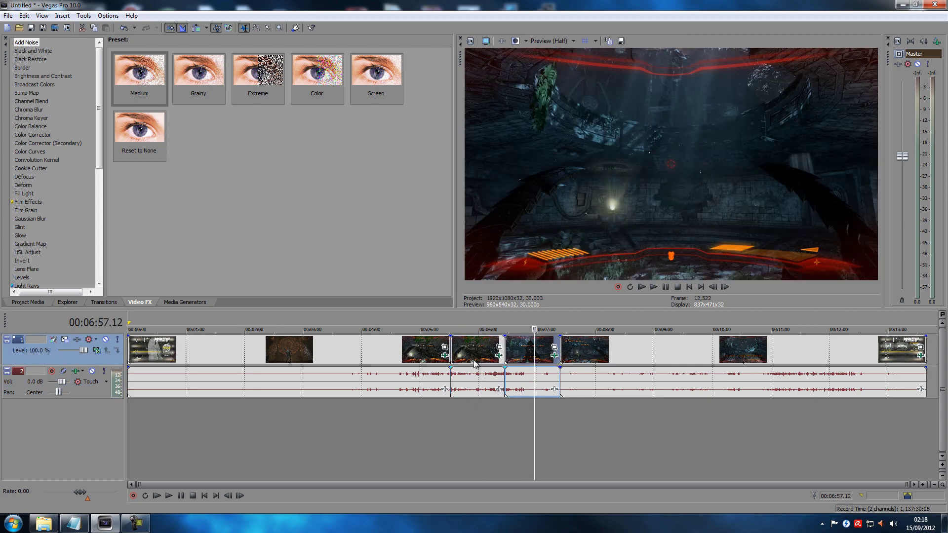
click(465, 354)
Delete the two pieces on either side of the 00:06:27.00 split, including their audio
click(536, 356)
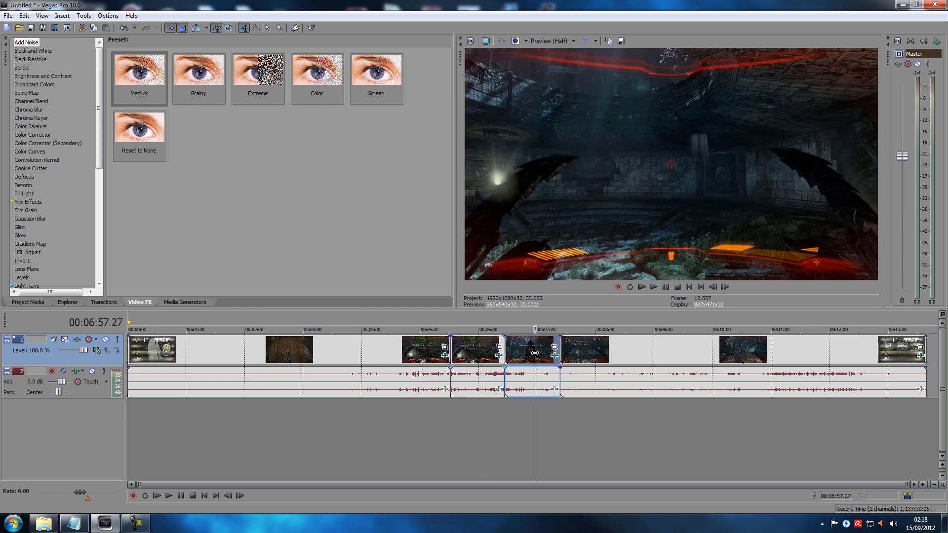
key(Delete)
click(478, 354)
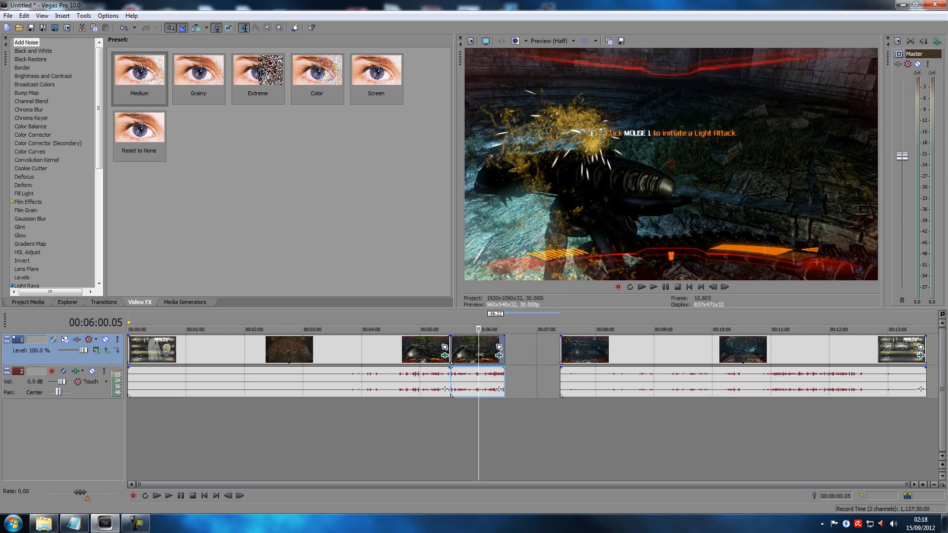
key(Delete)
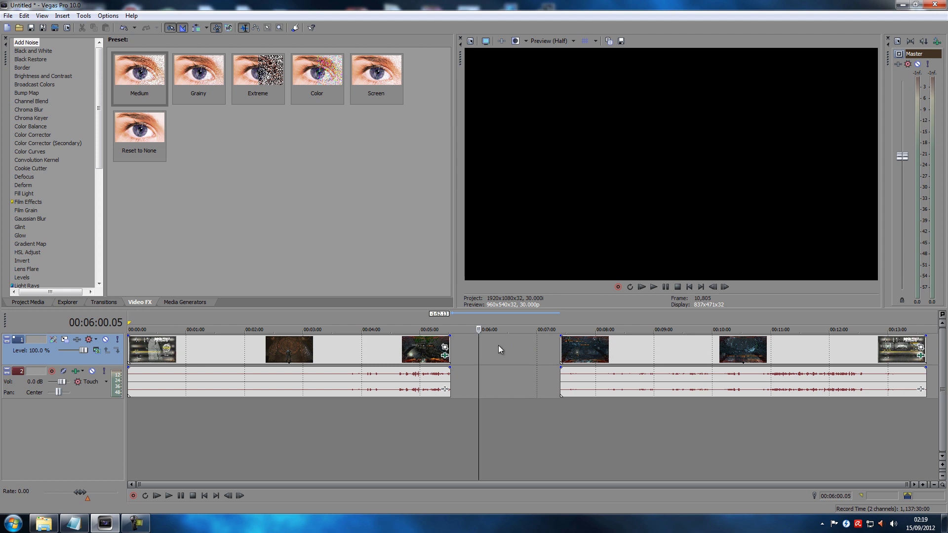
Box-select all remaining events on both tracks with the Selection Edit tool and clear the selection
key(ctrl+d)
key(d)
drag(506, 346, 565, 454)
drag(839, 451, 292, 321)
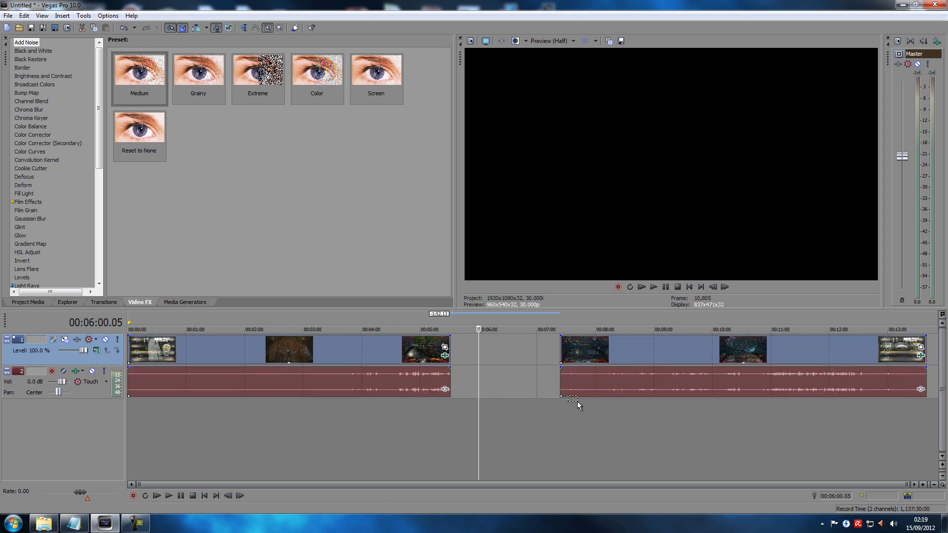
click(518, 392)
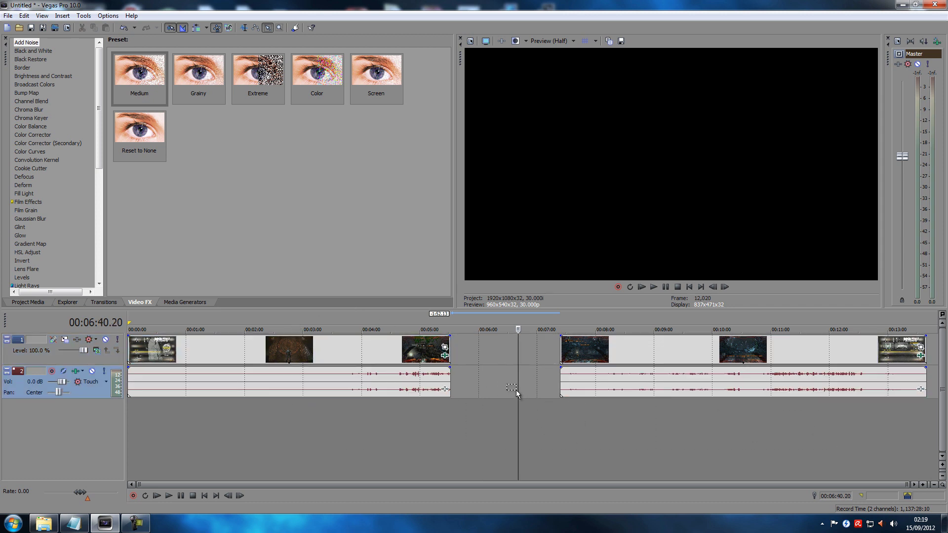
Return to the Normal Edit tool and close the gap after the first clip with a post-edit ripple
key(d)
key(ctrl+d)
click(505, 349)
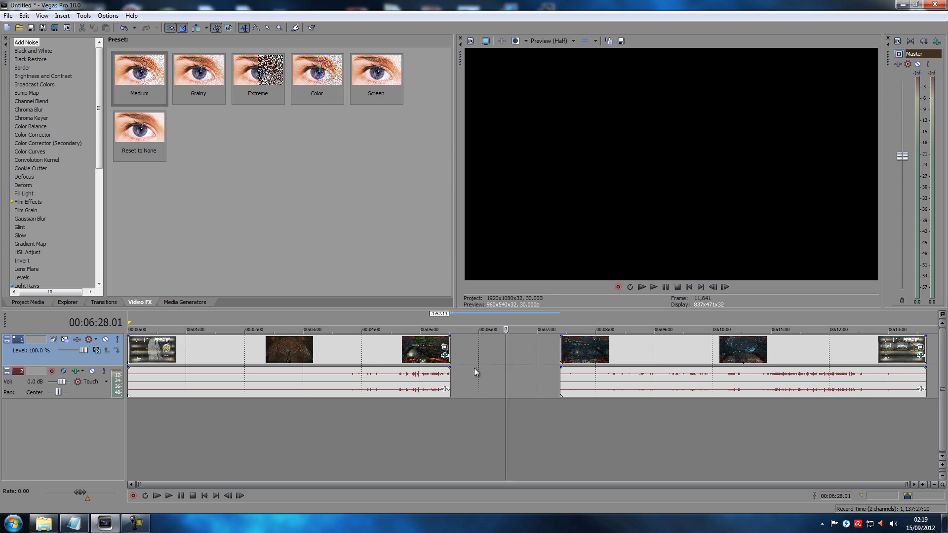
key(f)
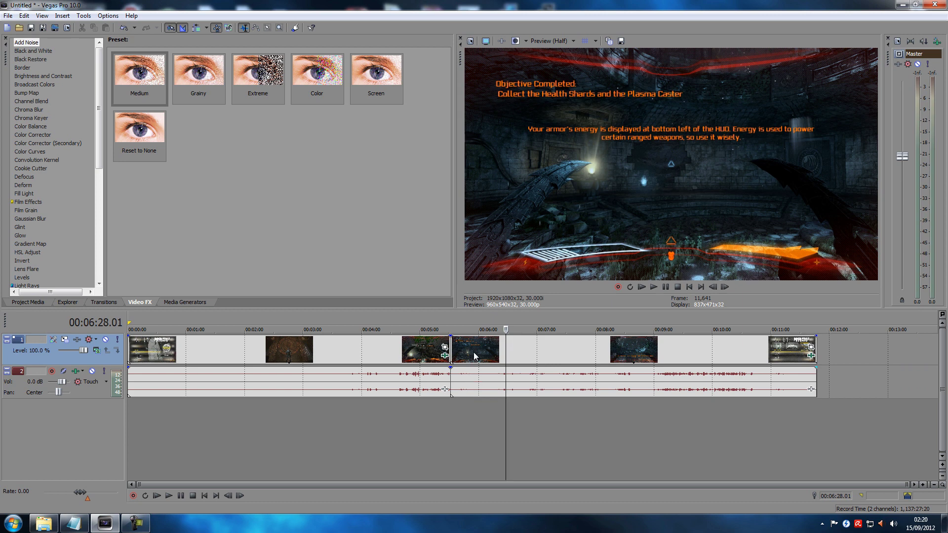
Move the second clip away from the first, enable Auto Ripple, and move it back against the first clip's end
drag(473, 352, 588, 352)
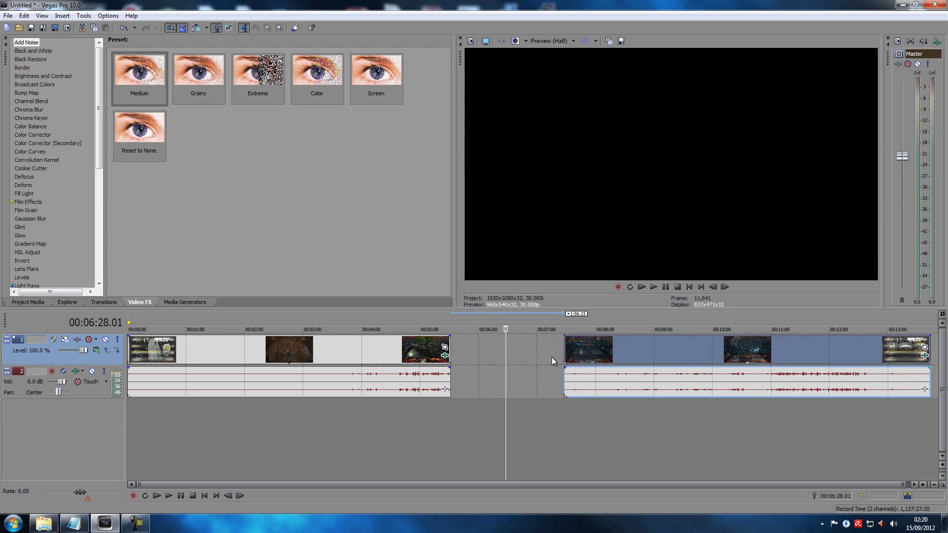
key(ctrl+l)
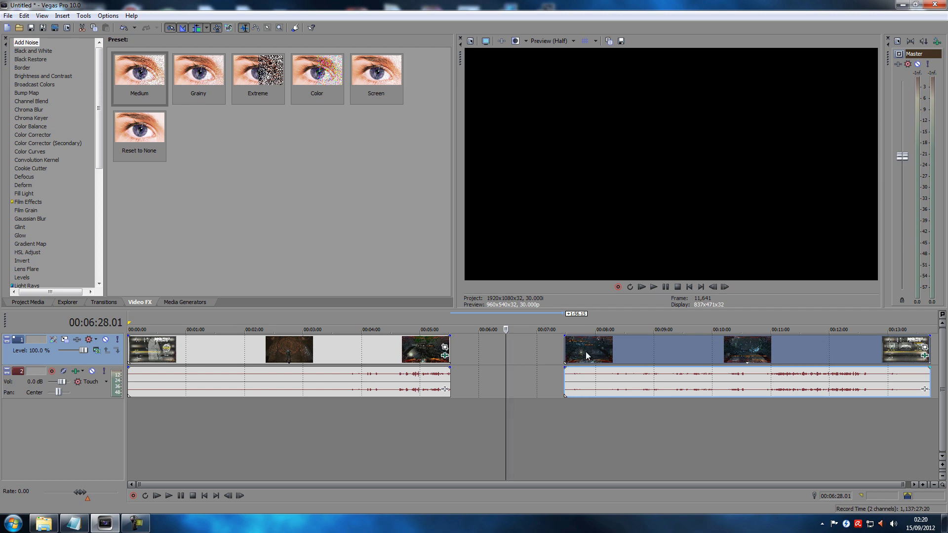
drag(602, 352, 489, 356)
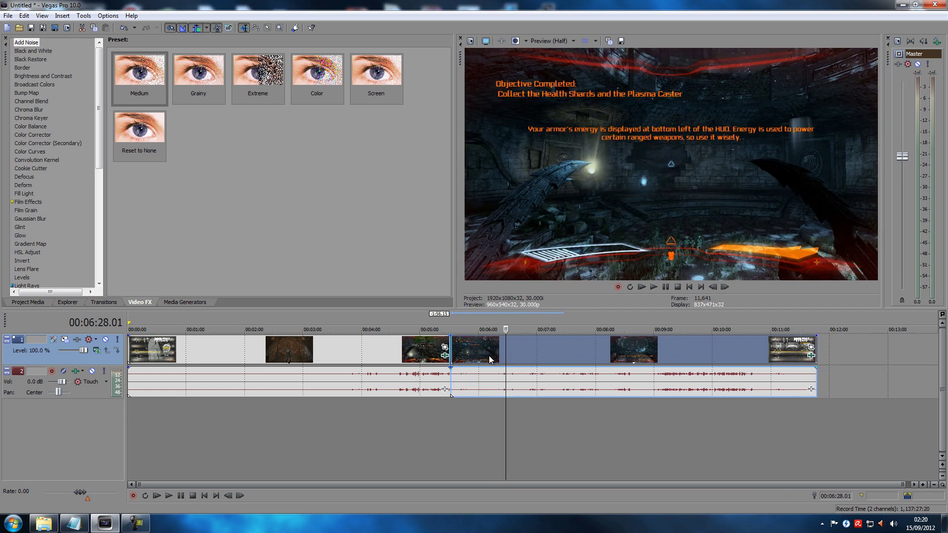
Split the second clip at 00:06:28.01 and ripple-delete the piece before the split
key(s)
click(473, 355)
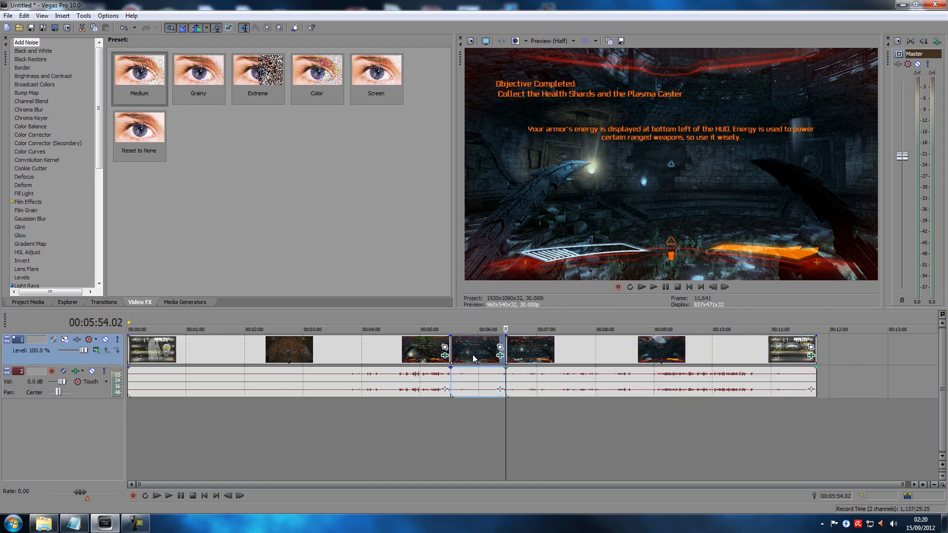
key(Delete)
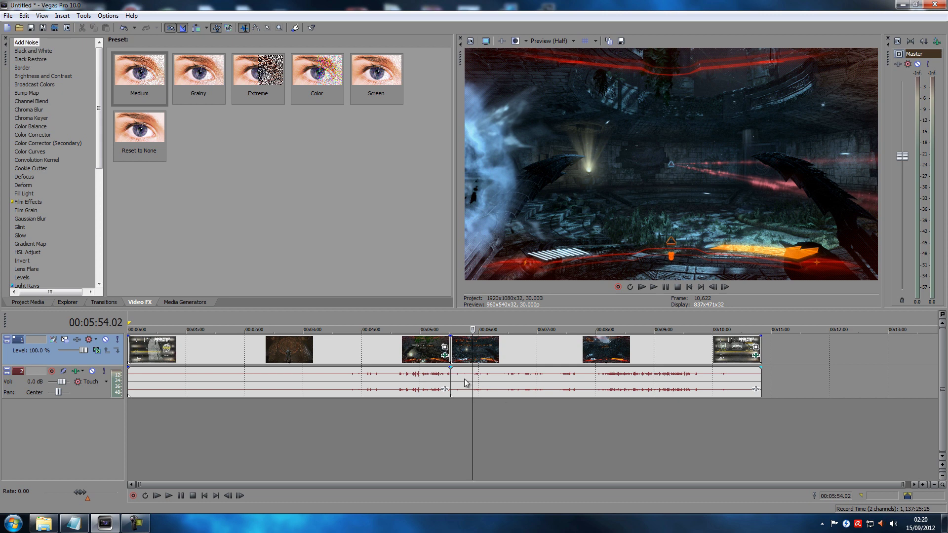
Group the two video events without their audio and move them together along the track and back
click(403, 353)
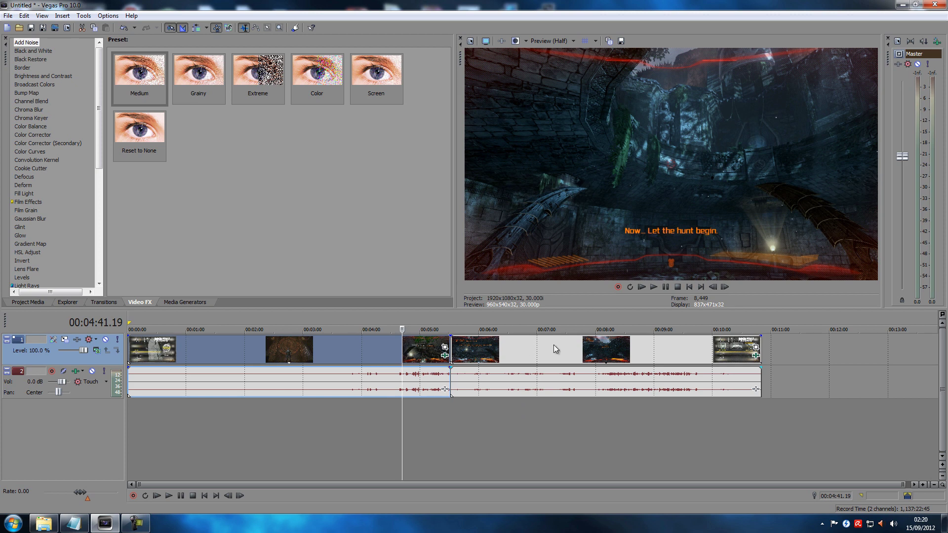
ctrl+click(553, 345)
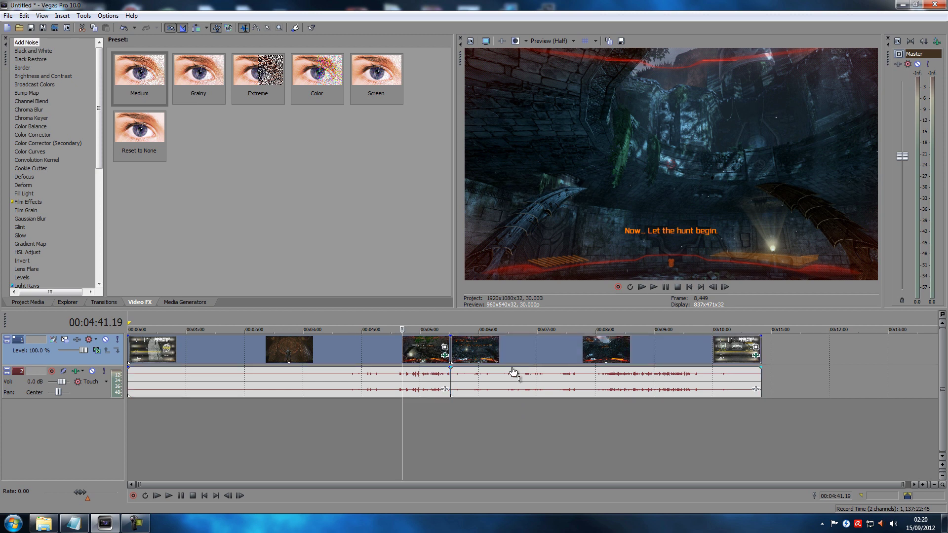
drag(353, 350, 398, 339)
drag(543, 351, 348, 346)
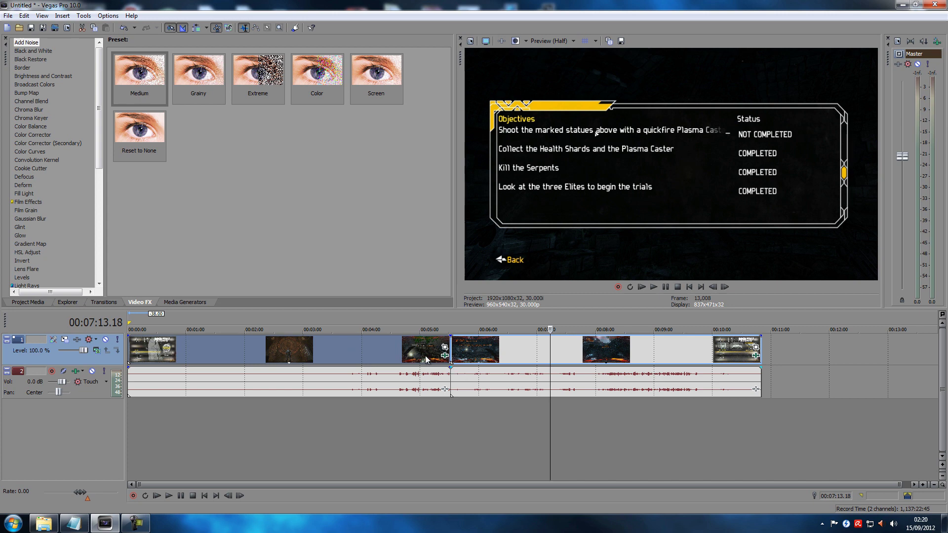
Separate the two video events and group the first clip's video with its own audio
click(365, 351)
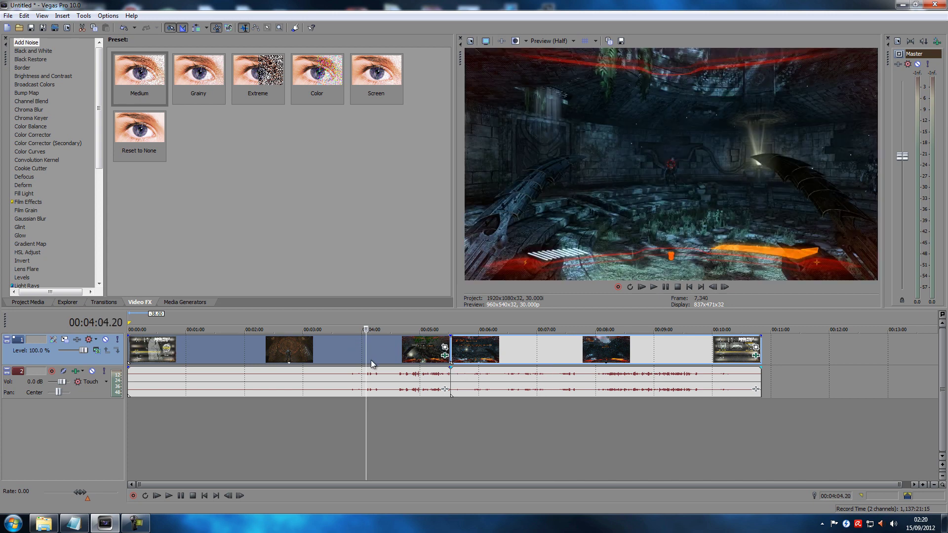
click(402, 379)
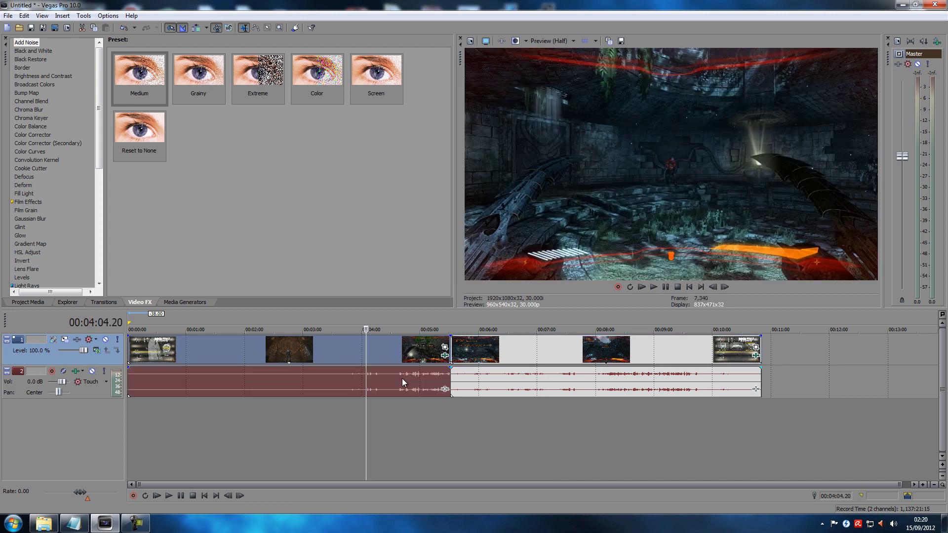
click(414, 426)
click(422, 380)
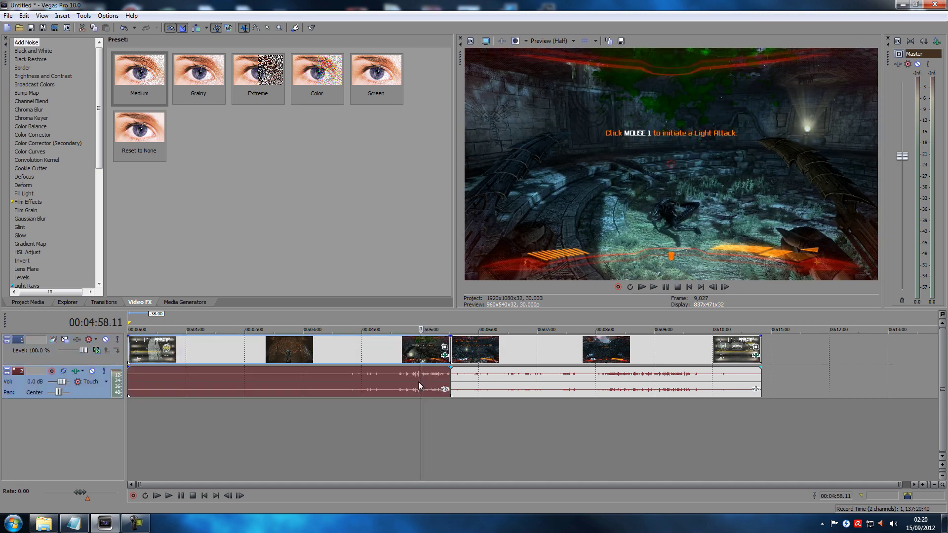
Group the second clip's video event with the audio event beneath it
click(482, 350)
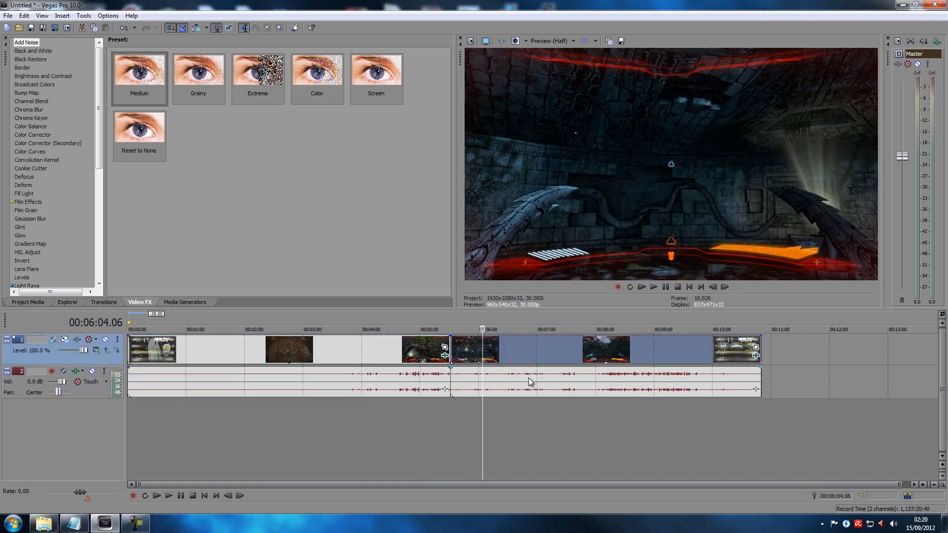
click(540, 349)
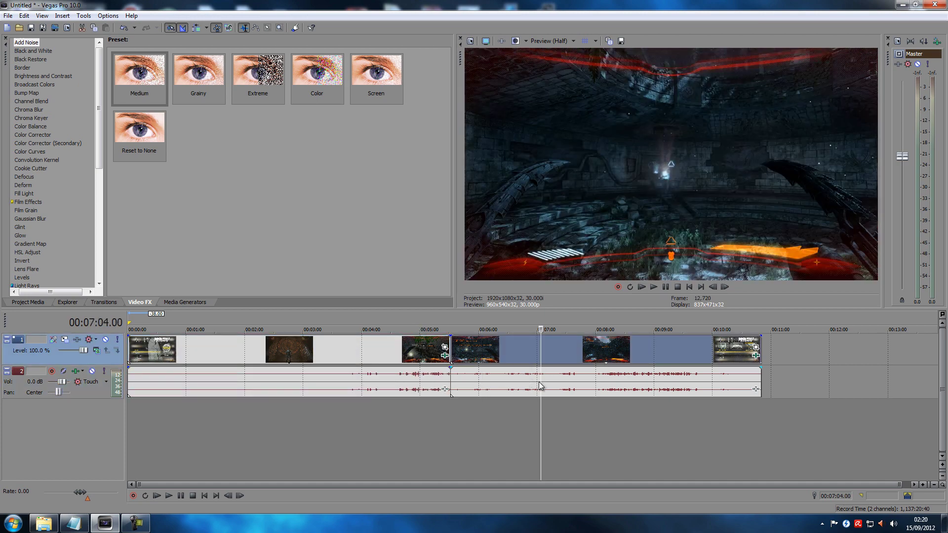
click(561, 378)
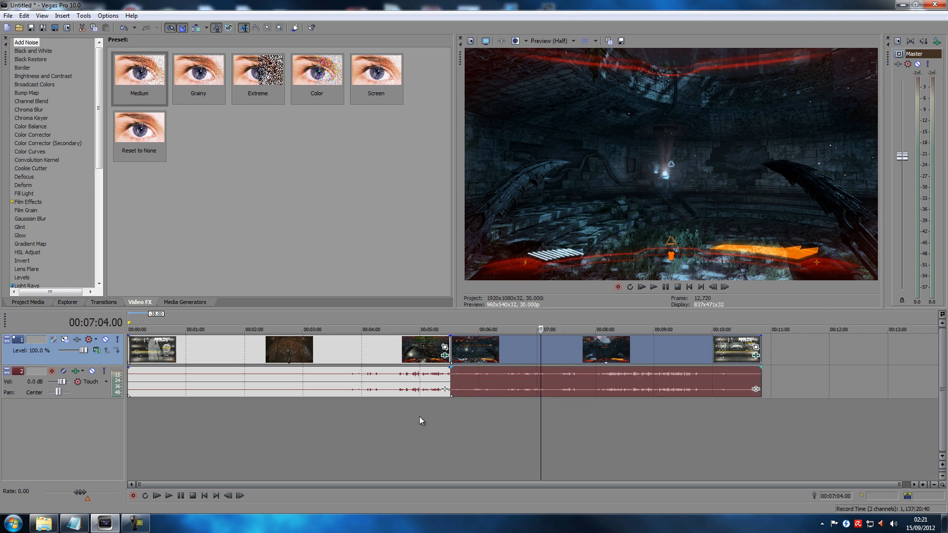
click(402, 415)
click(508, 352)
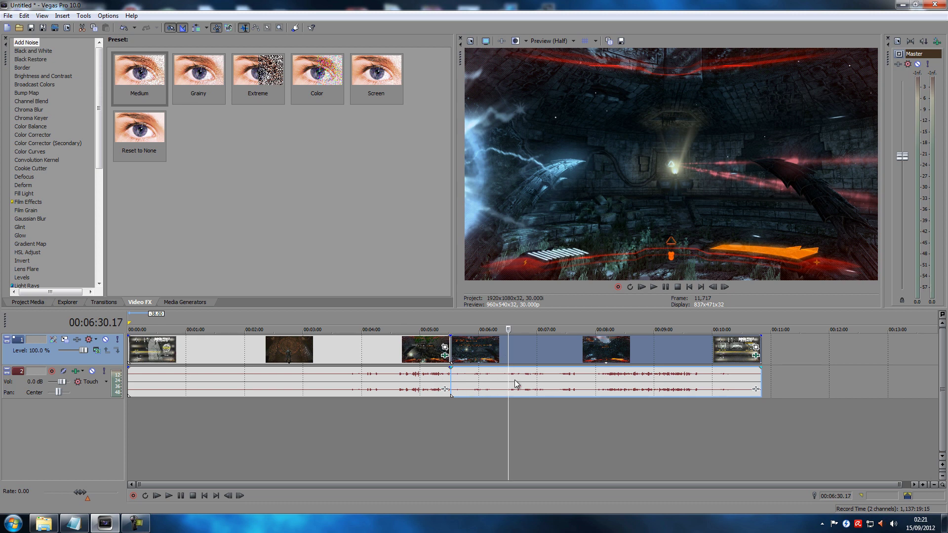
Ungroup the second clip's video from its audio and try moving each event separately
click(616, 382)
click(622, 362)
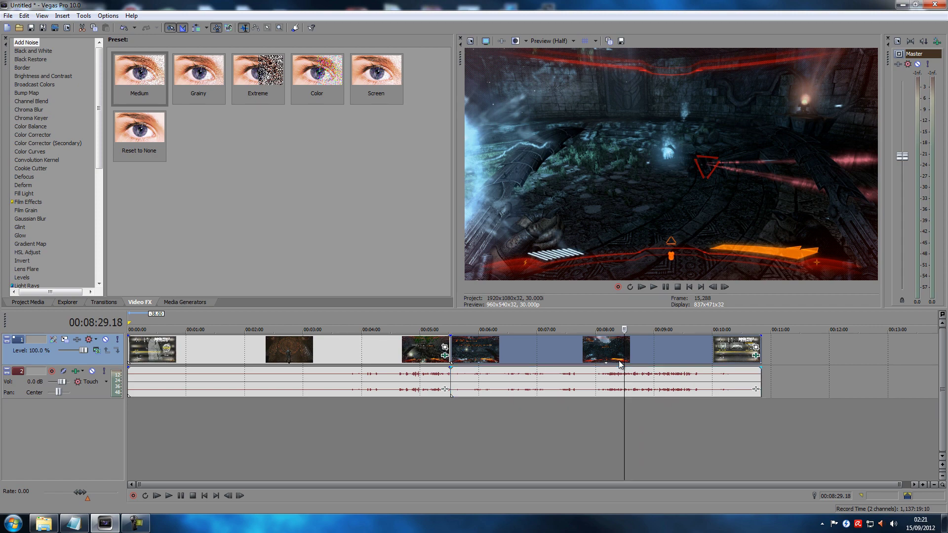
click(571, 363)
drag(537, 355, 531, 336)
mouse_move(543, 374)
mouse_down()
mouse_move(657, 381)
mouse_move(549, 375)
mouse_up()
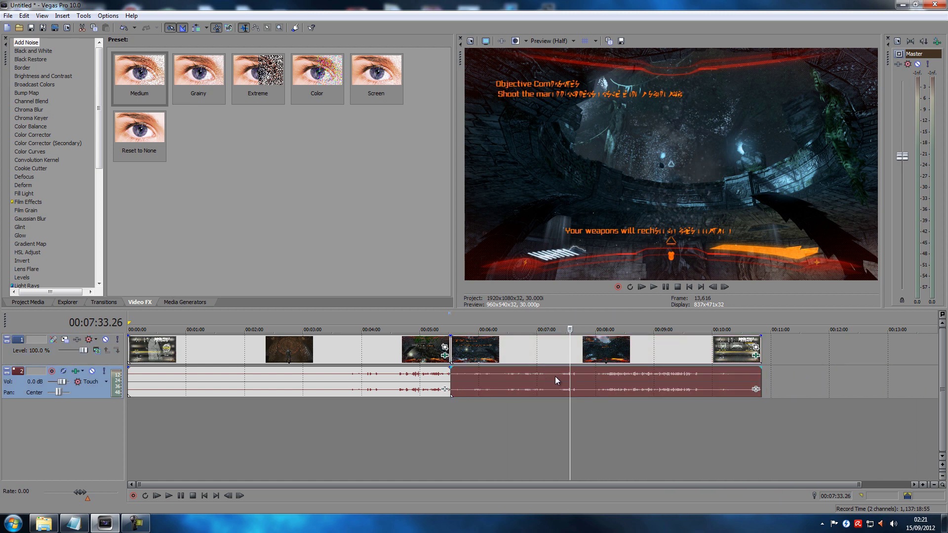
Regroup the second clip's video and audio, and select clips to check the grouping
ctrl+click(554, 353)
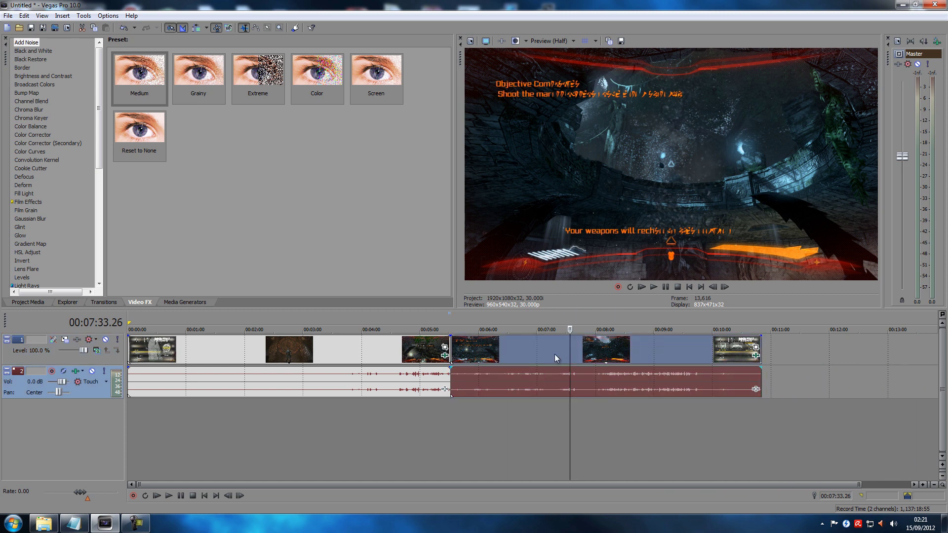
click(510, 423)
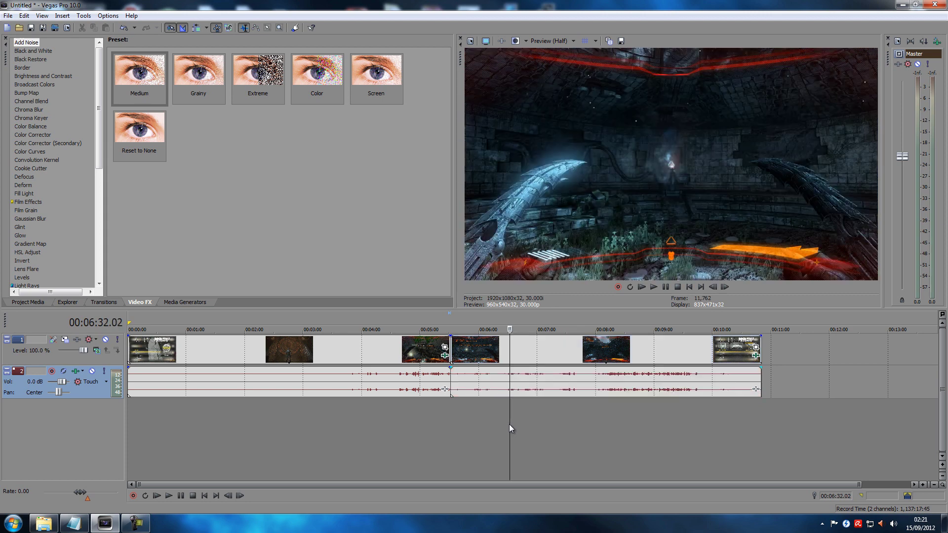
click(471, 348)
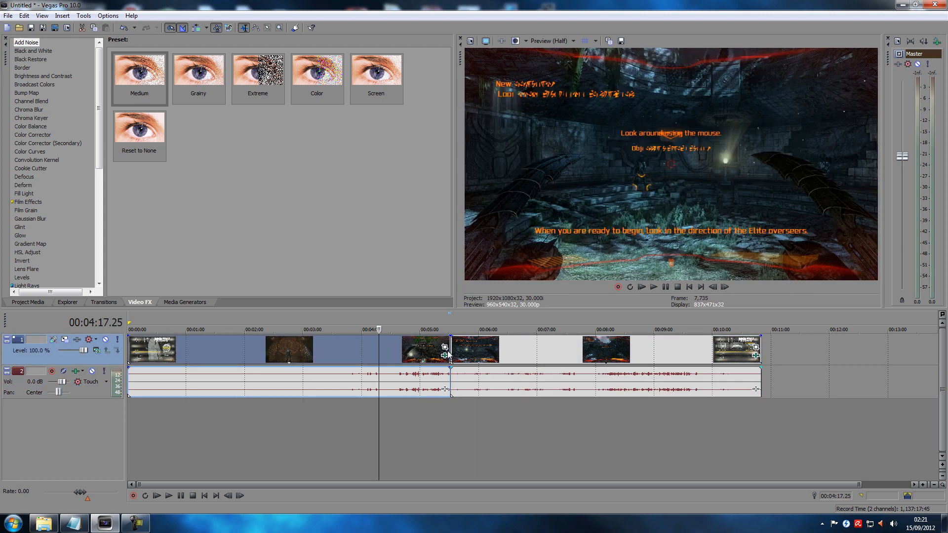
click(505, 352)
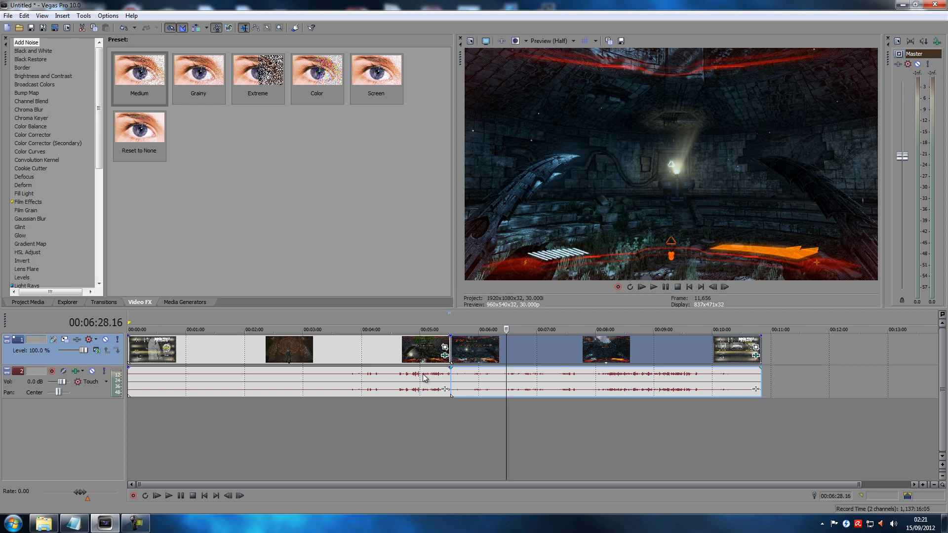
Mute and unmute the video track twice
key(z)
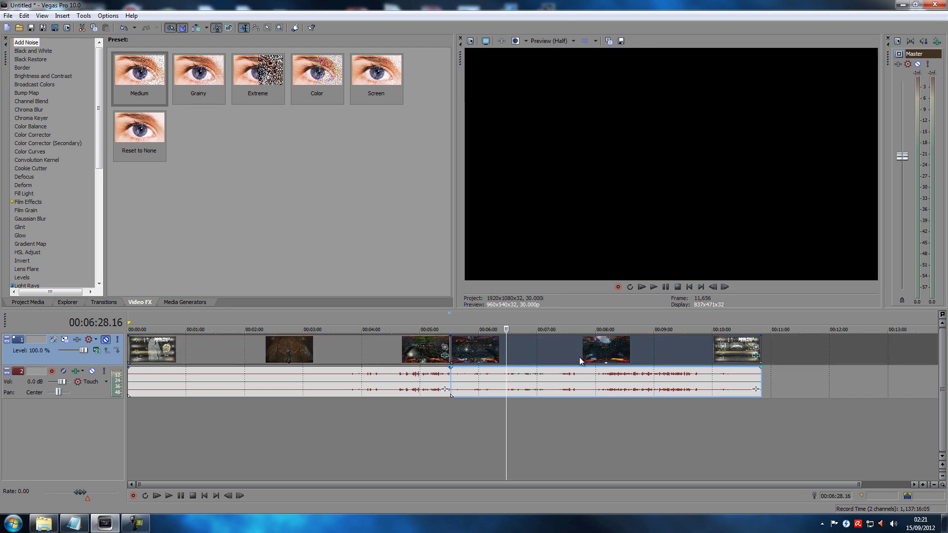
key(z)
click(526, 348)
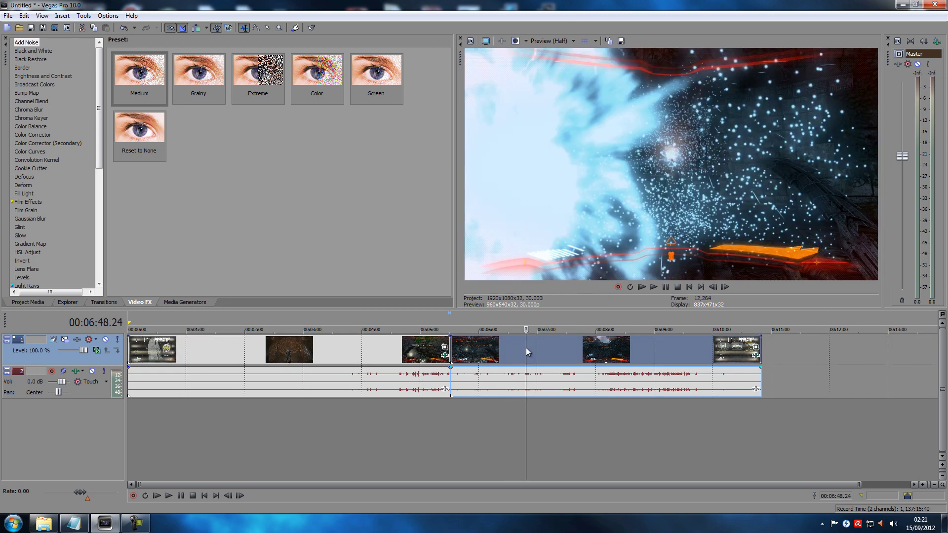
key(z)
key(z)
Mute the audio track through the second clip's audio event and unmute it again
click(537, 383)
key(z)
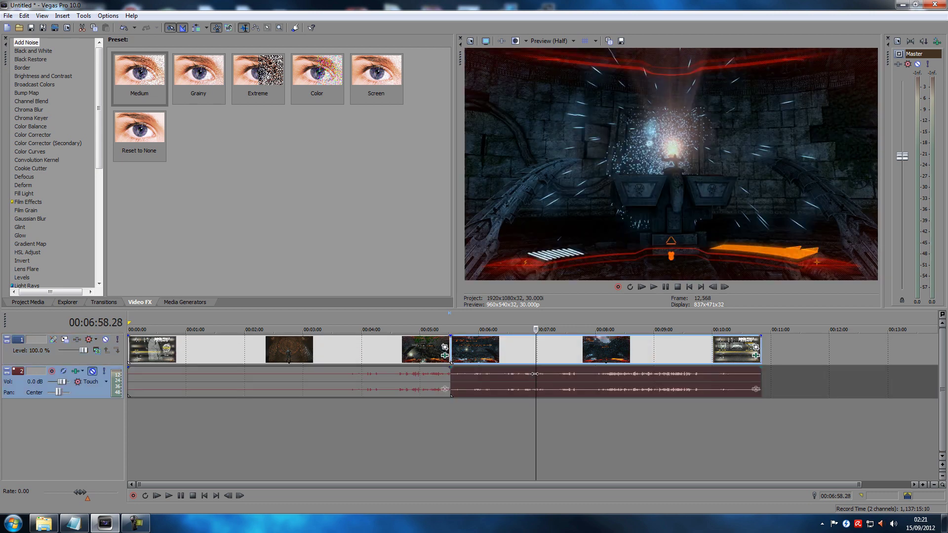
key(z)
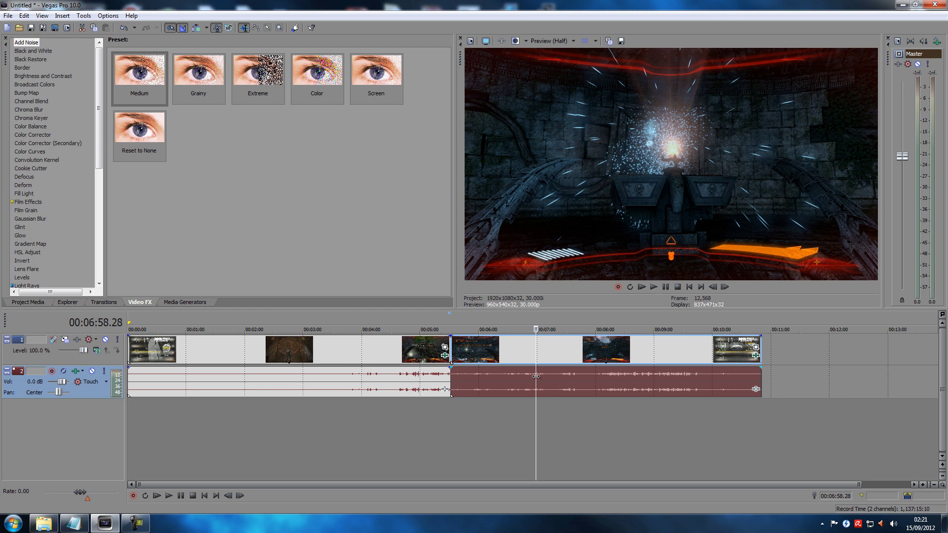
Play the second clip from 00:06:43.06 and stop playback
click(520, 351)
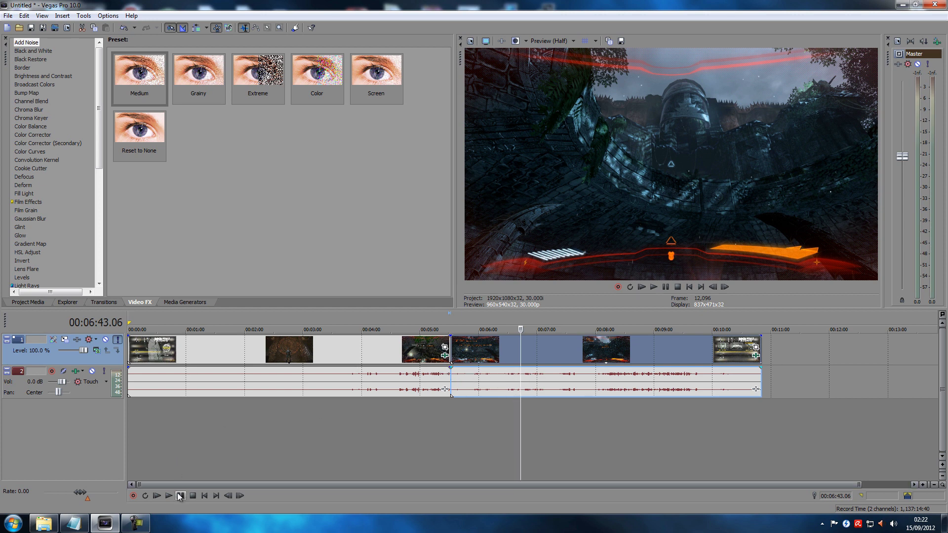
click(169, 495)
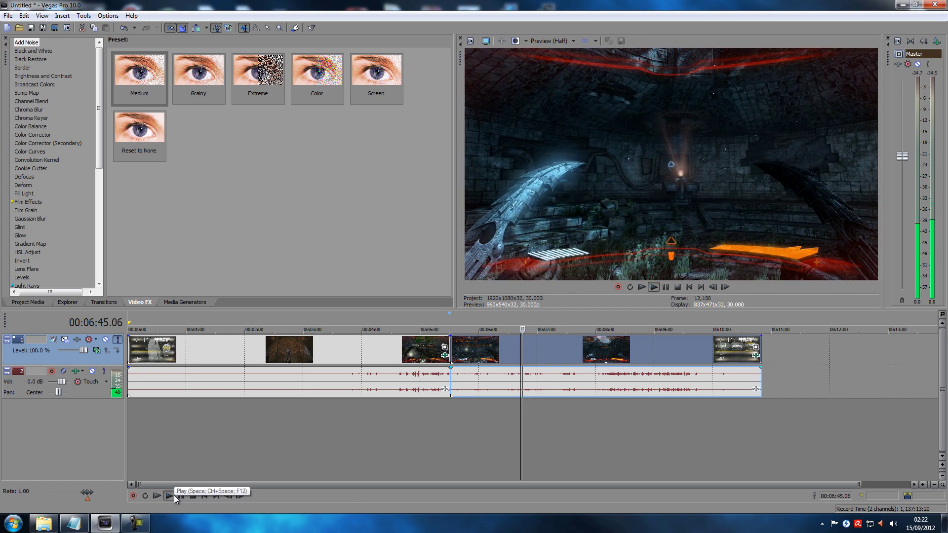
click(192, 495)
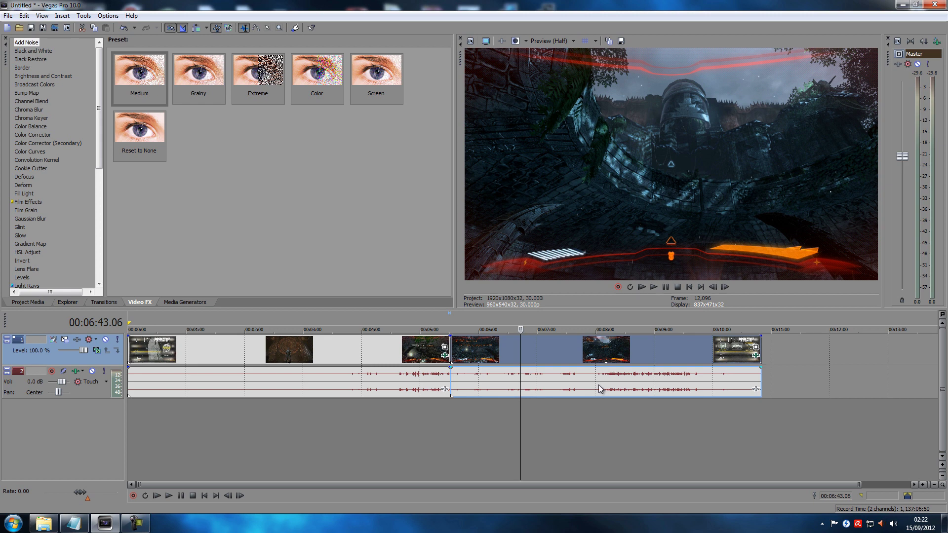
Select the time range from the timeline's start to the playhead, and clear it while repositioning the playhead at 00:06:34.18
key(shift+Home)
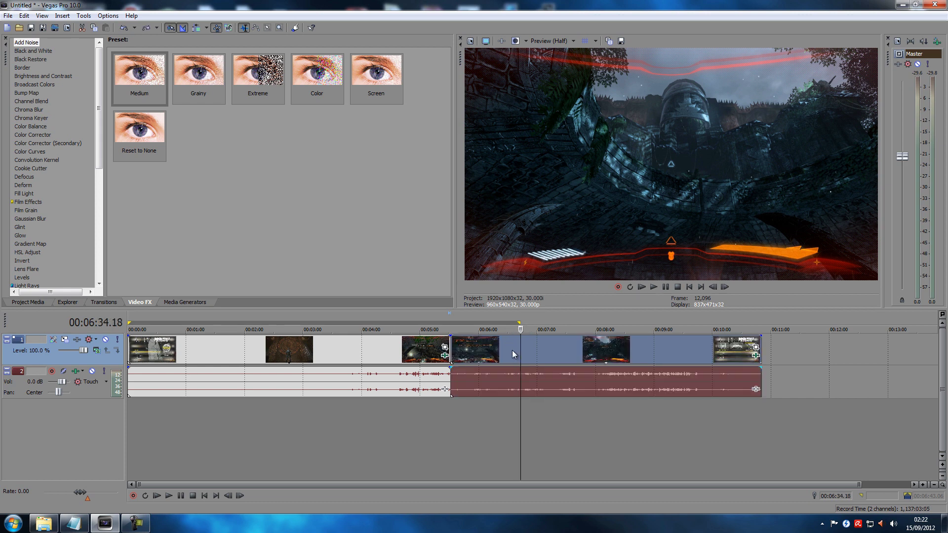
click(511, 351)
click(516, 378)
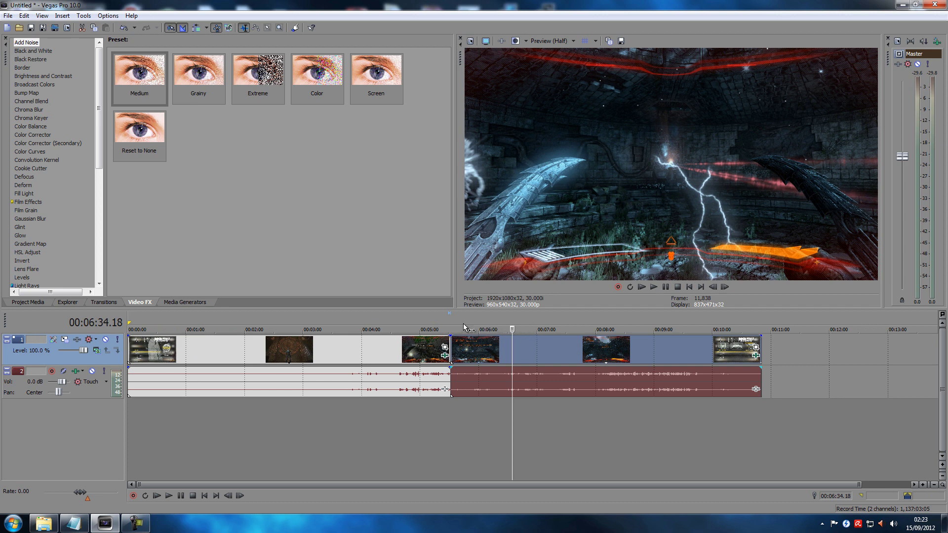
Select the time range from 00:05:13.17 to 00:06:34.18 and mark it as a region
click(509, 327)
drag(511, 325, 434, 322)
mouse_move(512, 322)
key(r)
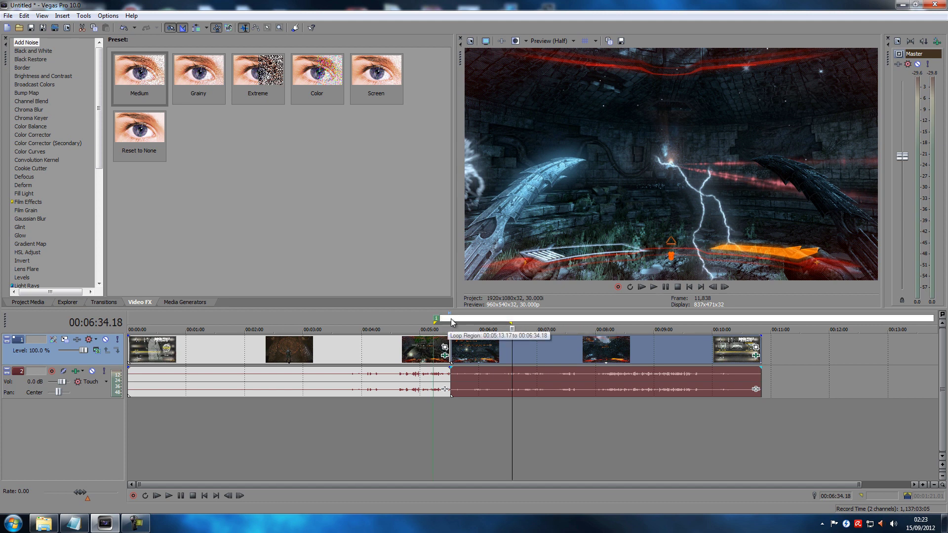
key(Return)
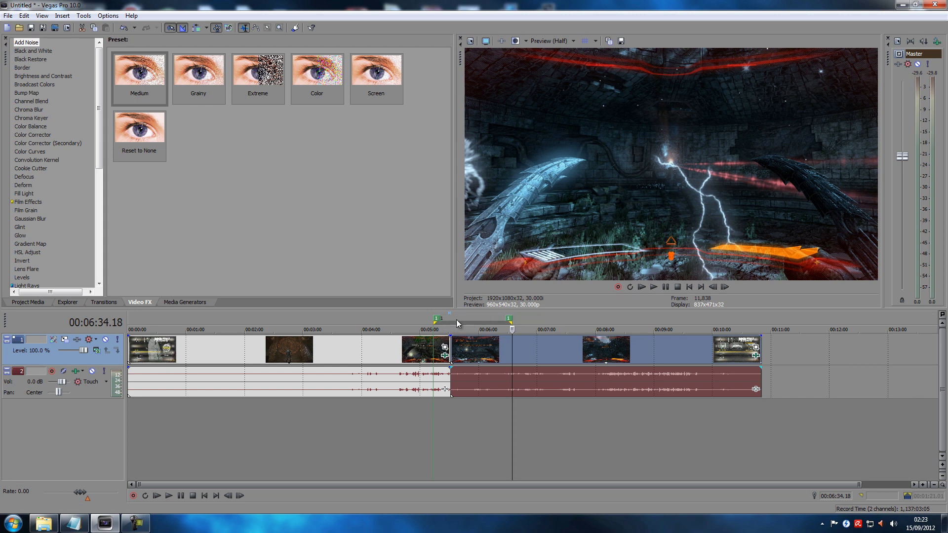
Select a range of about 55 seconds starting at 00:03:38.25 in the first clip and mark it as a region named 2
click(340, 348)
key(i)
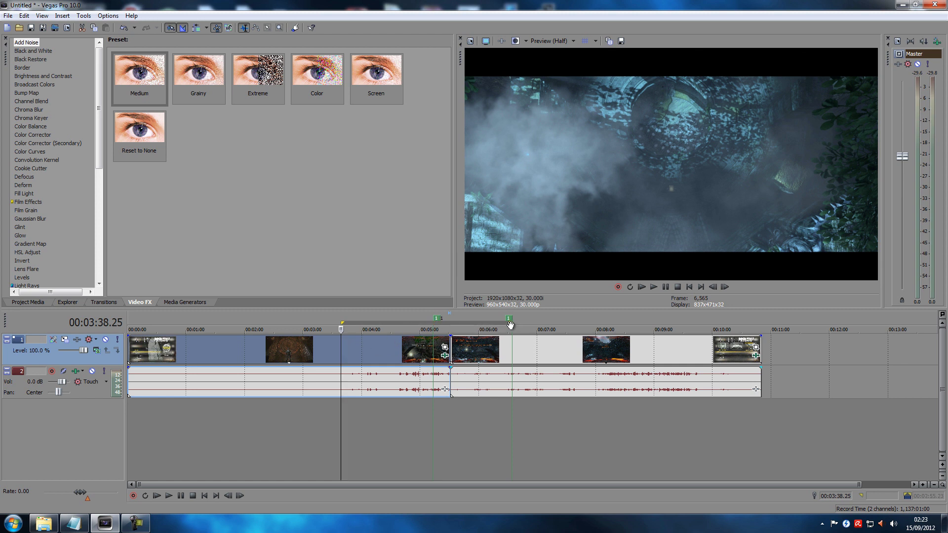
drag(510, 323, 398, 324)
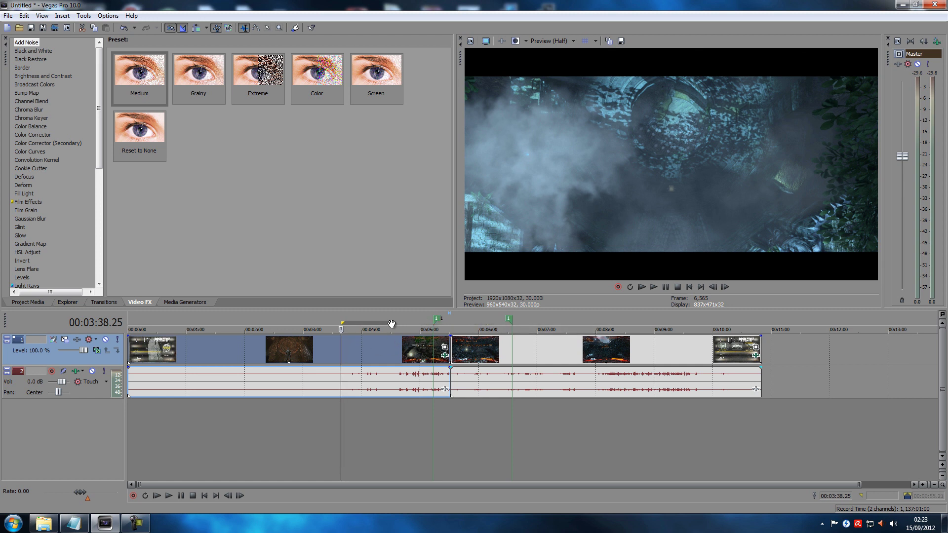
key(m)
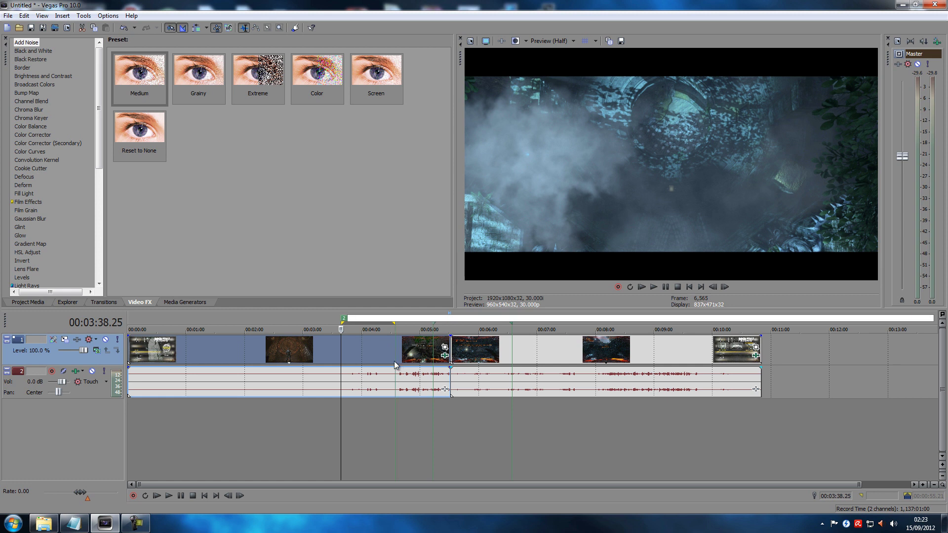
text(2)
key(Return)
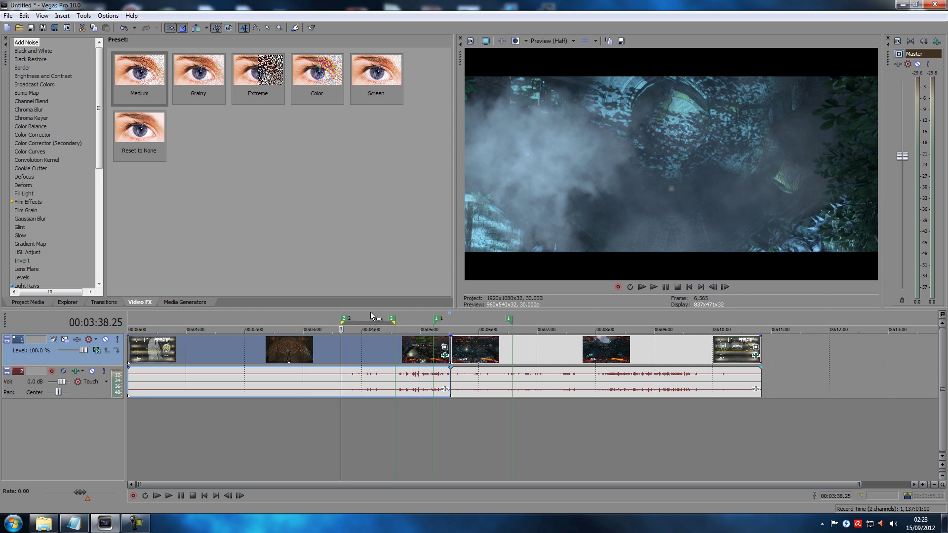
Delete both regions from the timeline's marker bar
right_click(344, 319)
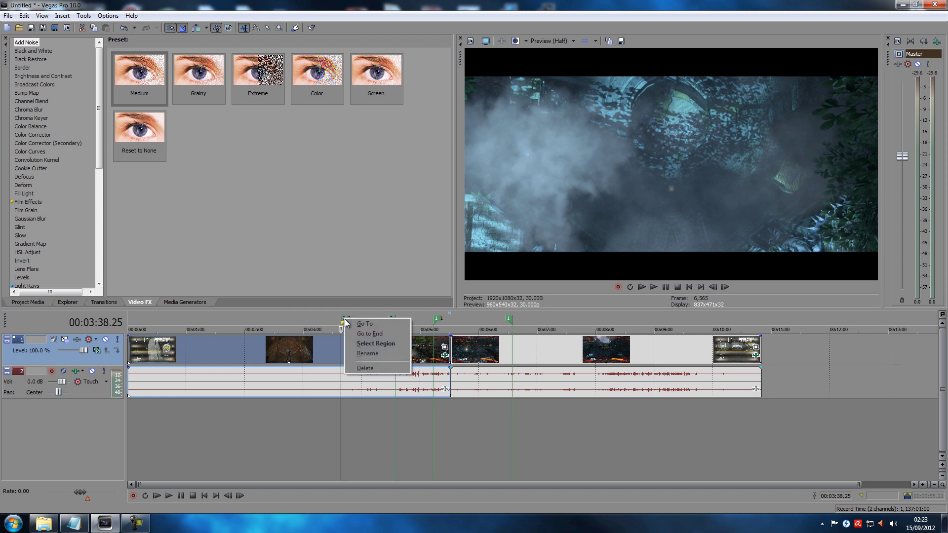
click(378, 369)
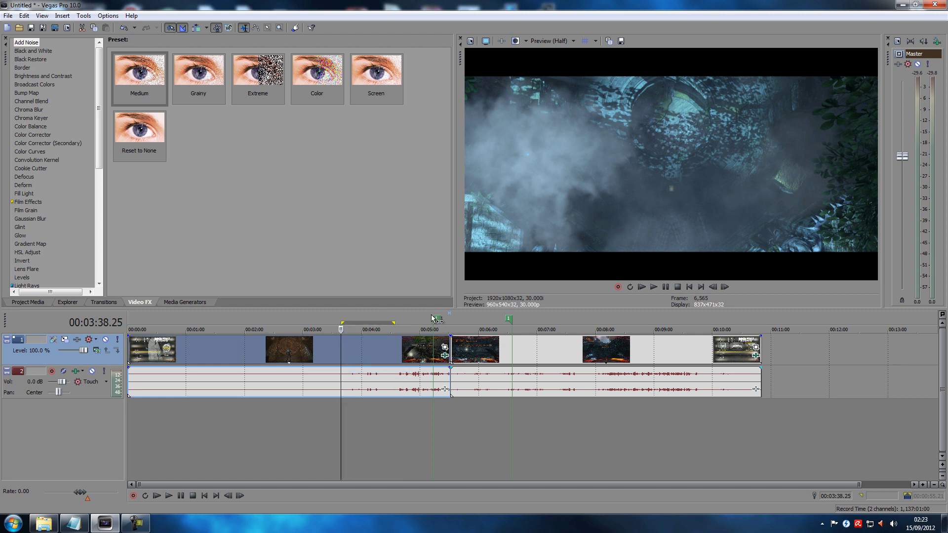
right_click(435, 324)
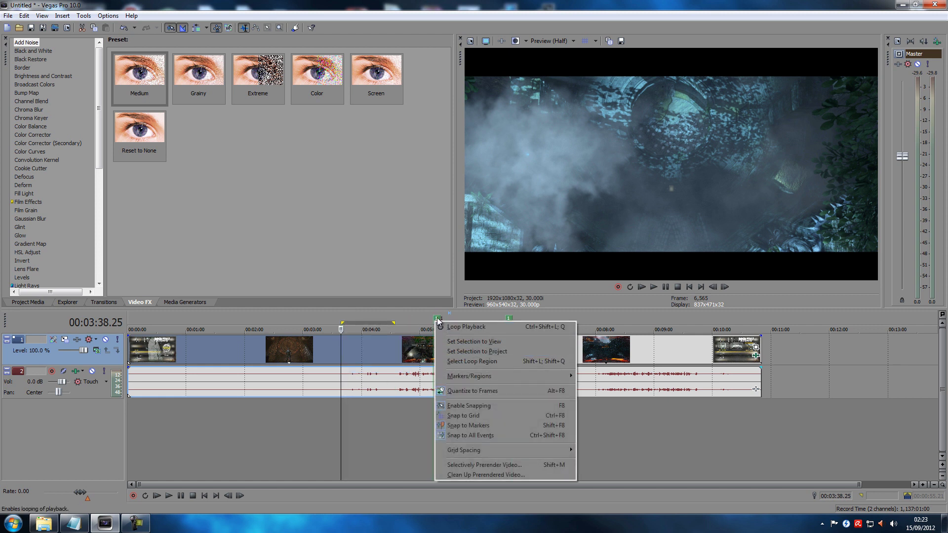
right_click(437, 320)
click(458, 368)
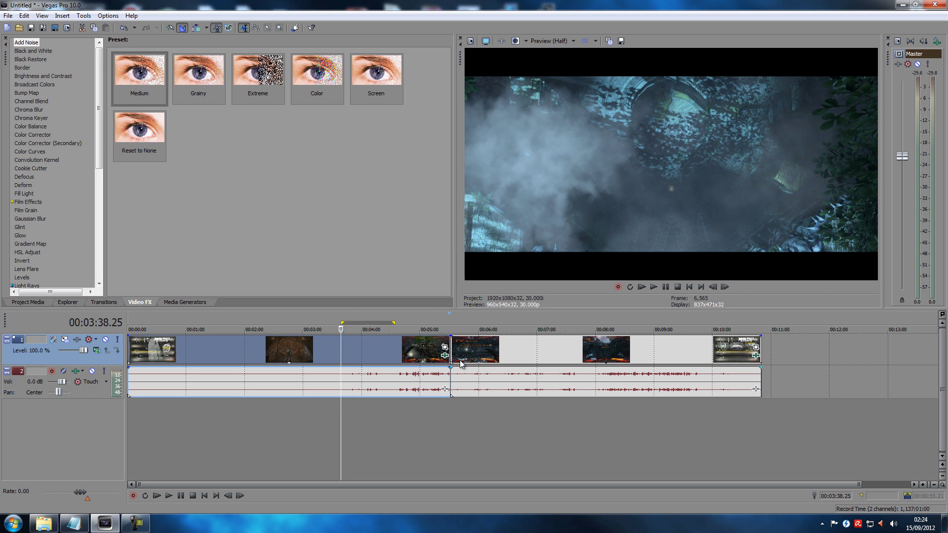
Play and stop the timeline, reposition the playhead at 00:03:49.14, and play and stop again from there
mouse_move(498, 356)
mouse_down()
mouse_move(547, 350)
mouse_move(502, 347)
mouse_move(548, 351)
mouse_move(490, 359)
mouse_up()
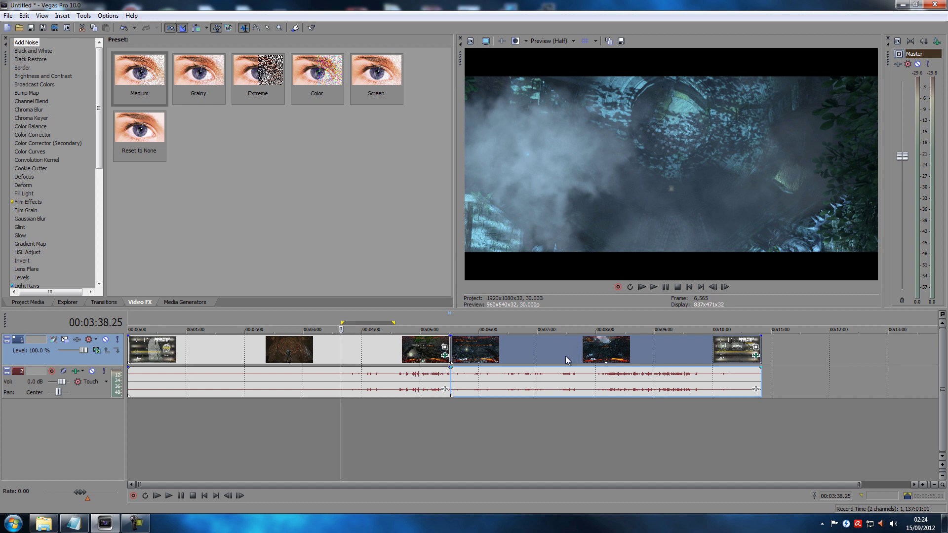
key(space)
key(space)
double_click(33, 383)
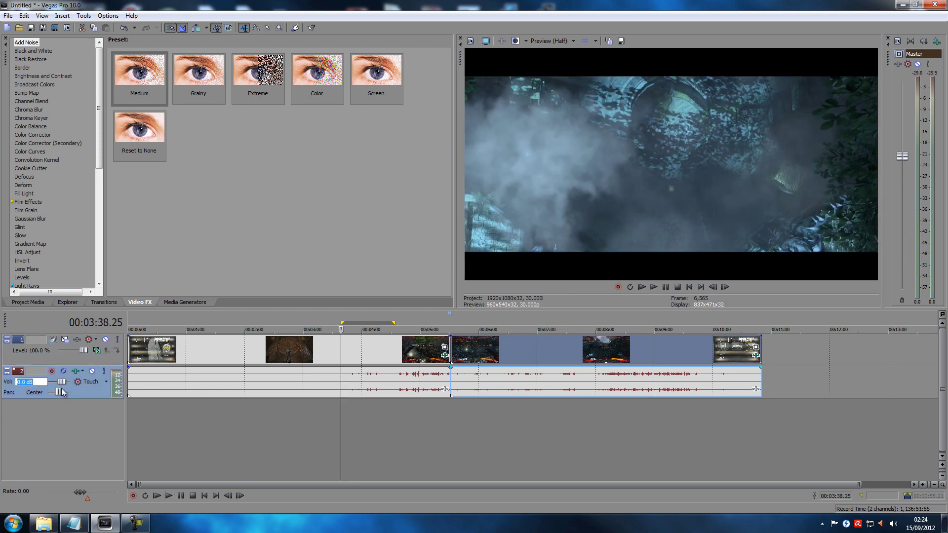
click(289, 435)
click(351, 434)
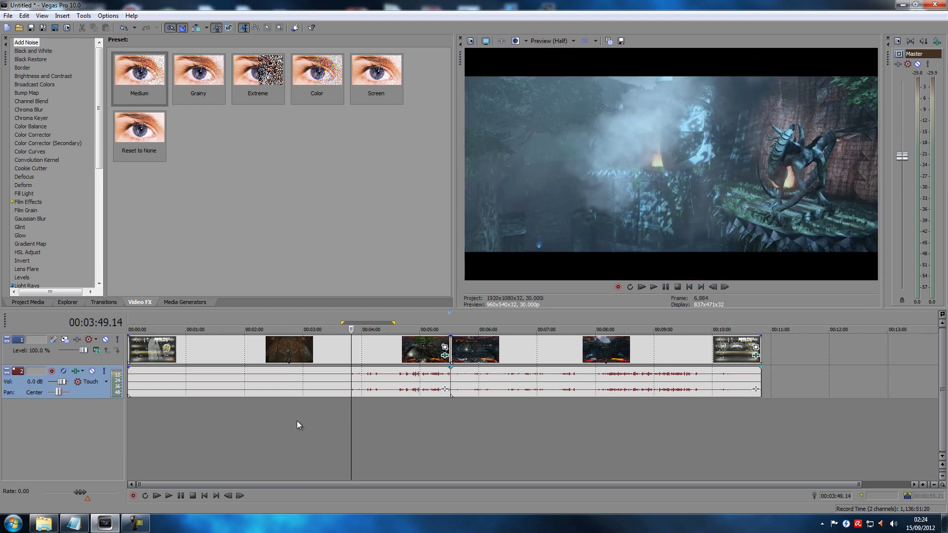
key(space)
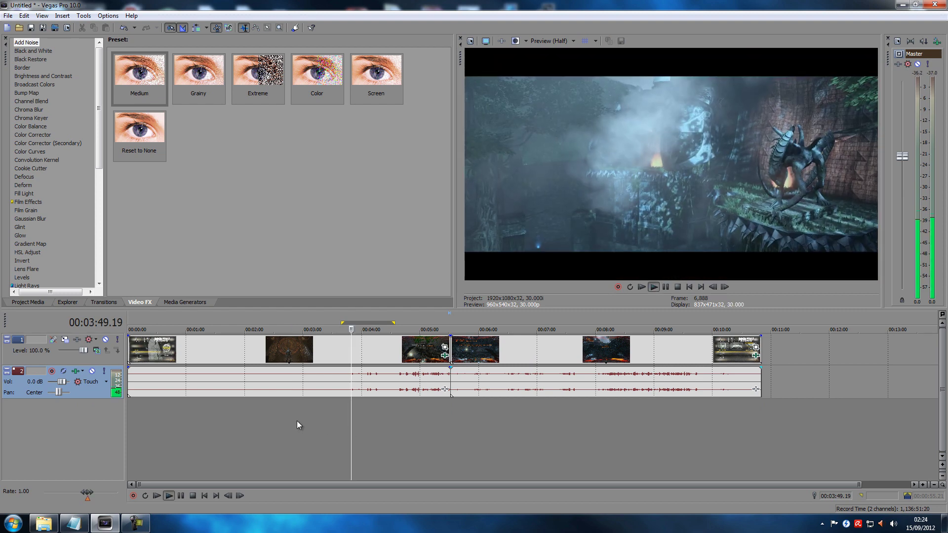
key(space)
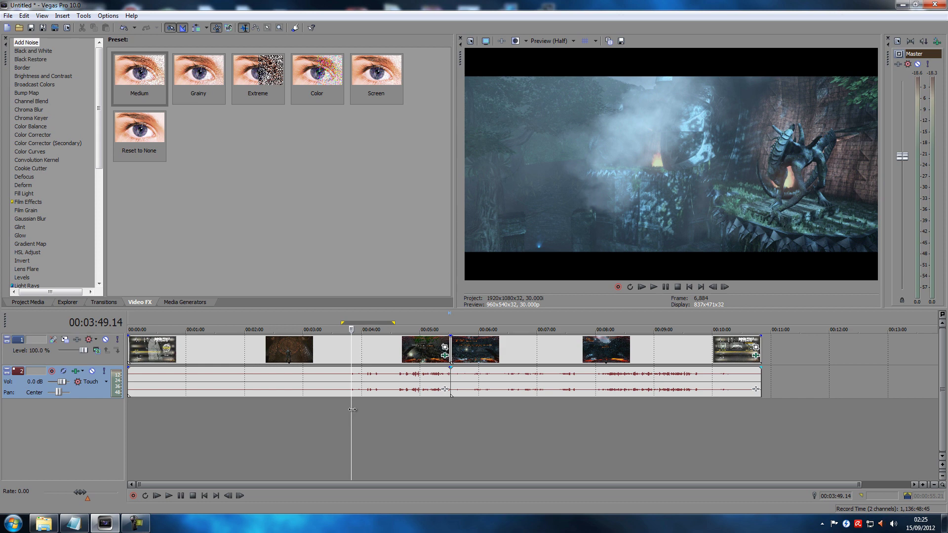
Play from 00:03:19.02, pause at the current frame, and resume and pause playback once more
click(322, 410)
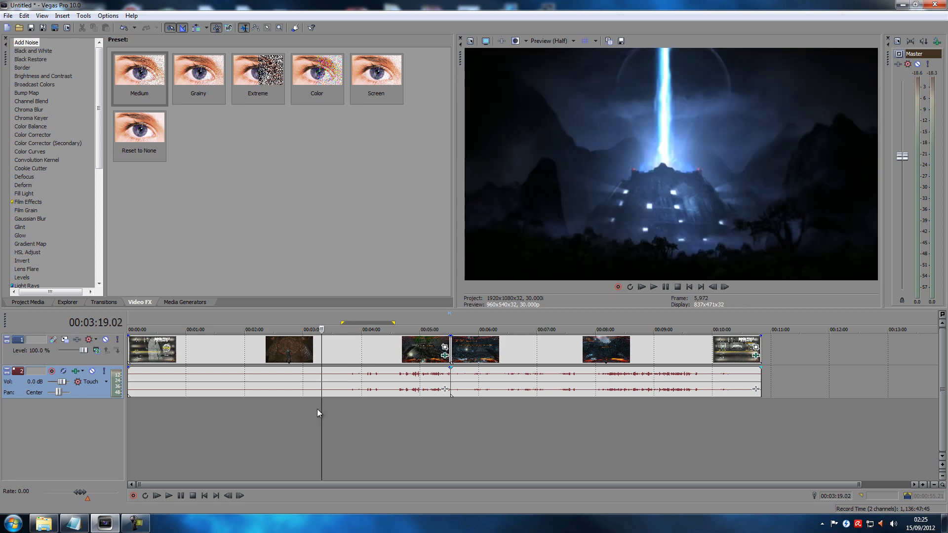
key(space)
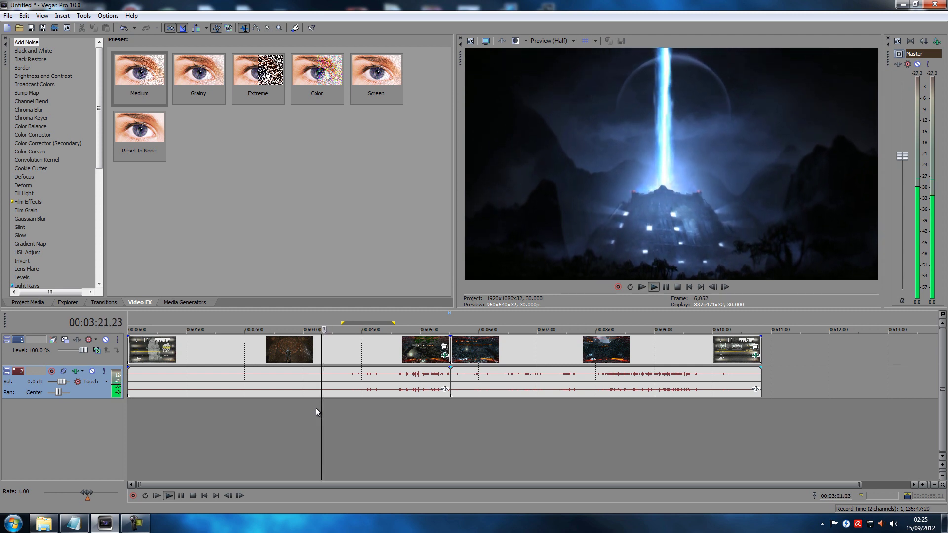
key(space)
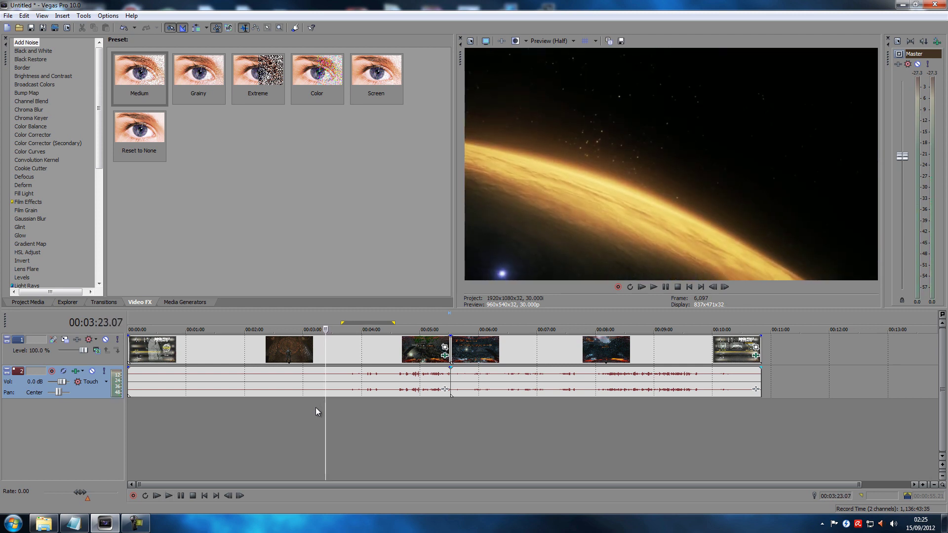
key(space)
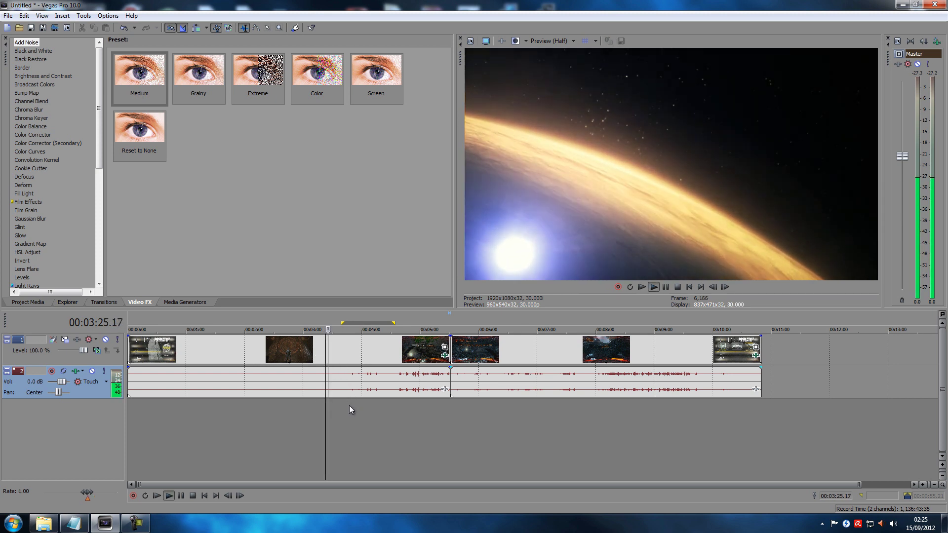
key(space)
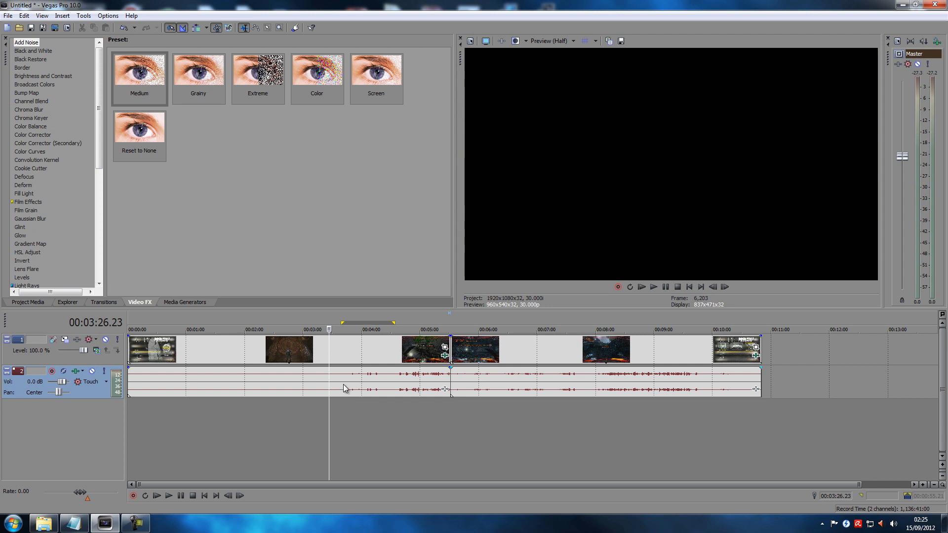
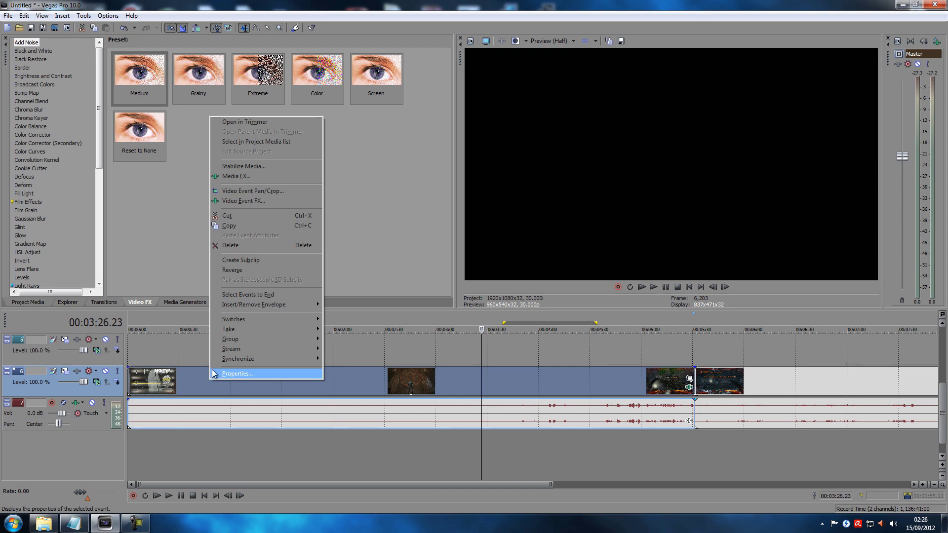
Place the playhead at 00:00:19.10 and look through the empty video tracks stacked above the clips
click(161, 455)
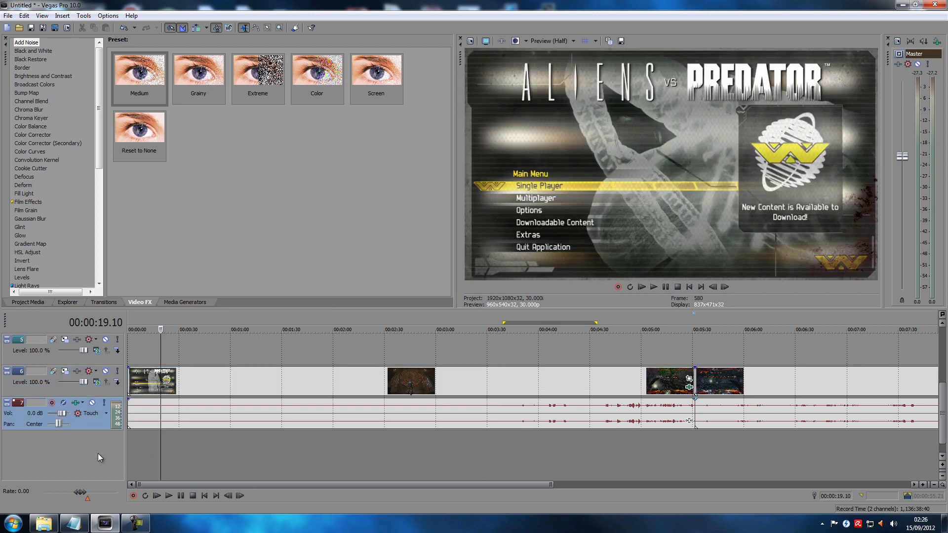
scroll(173, 450, up, 2)
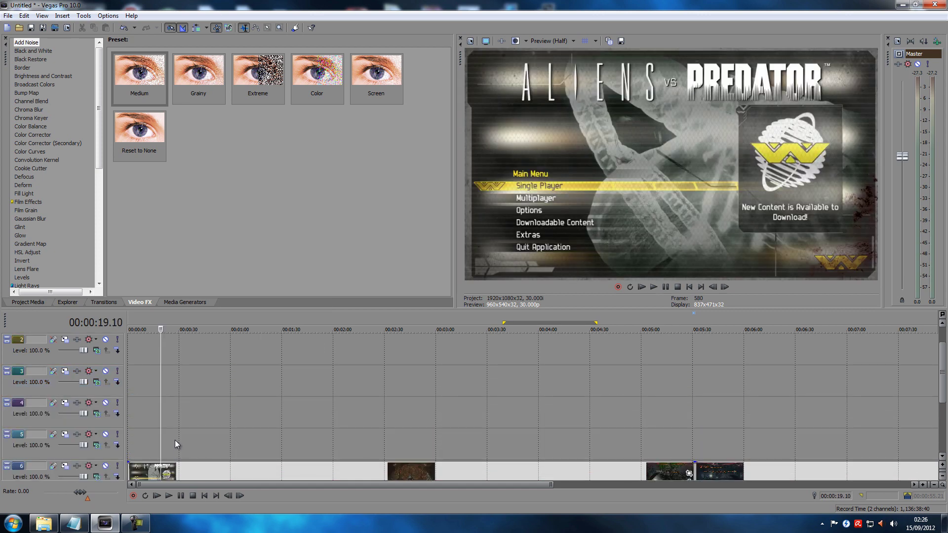
scroll(200, 400, up, 2)
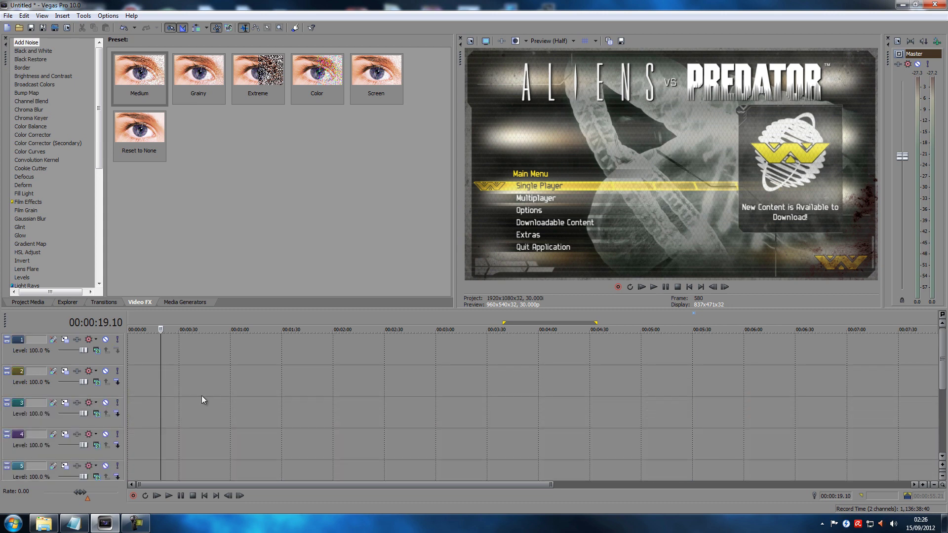
scroll(207, 398, down, 4)
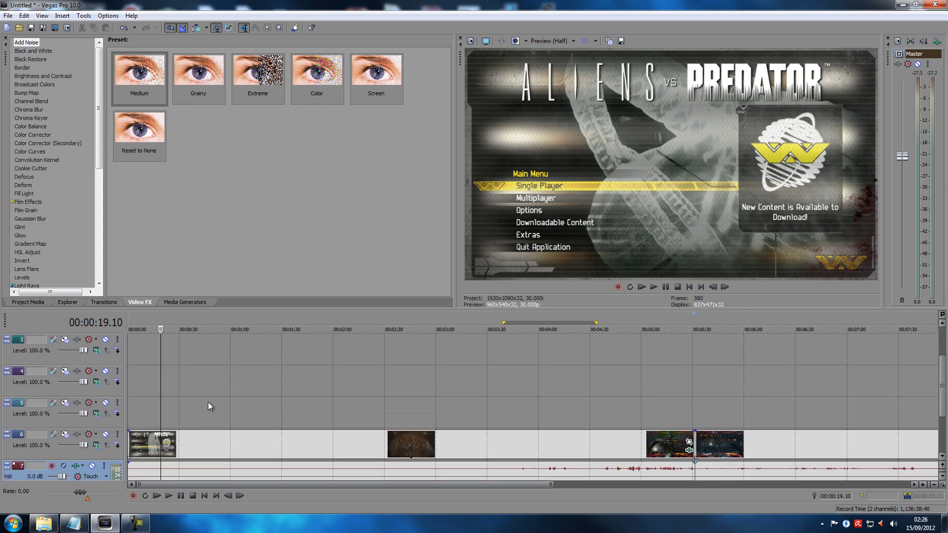
scroll(210, 394, up, 3)
scroll(209, 392, down, 2)
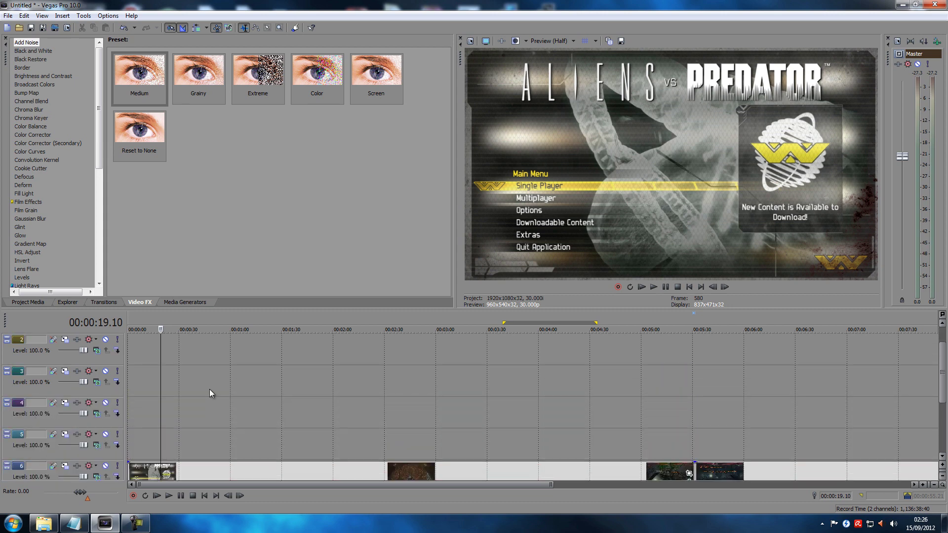
Play and pause the first clip briefly, and step the playhead frame by frame in both directions around 00:00:19
key(space)
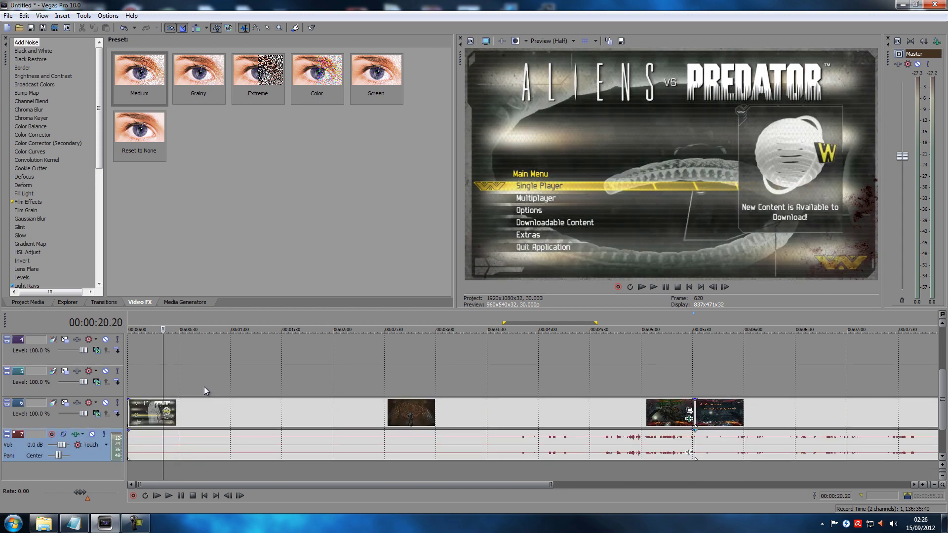
key(space)
key(j)
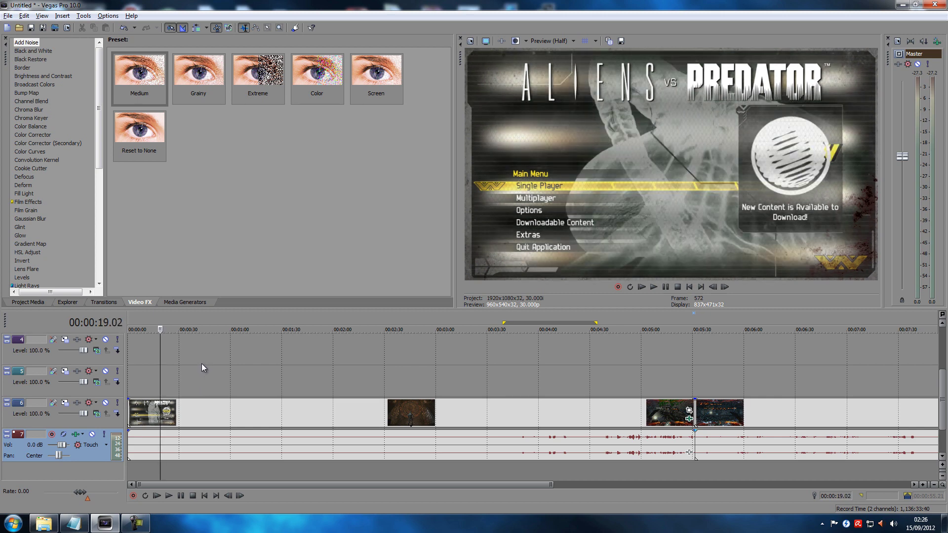
key(Right)
key(Right)
key(Right)
key(Left)
key(Left)
key(Left)
key(Left)
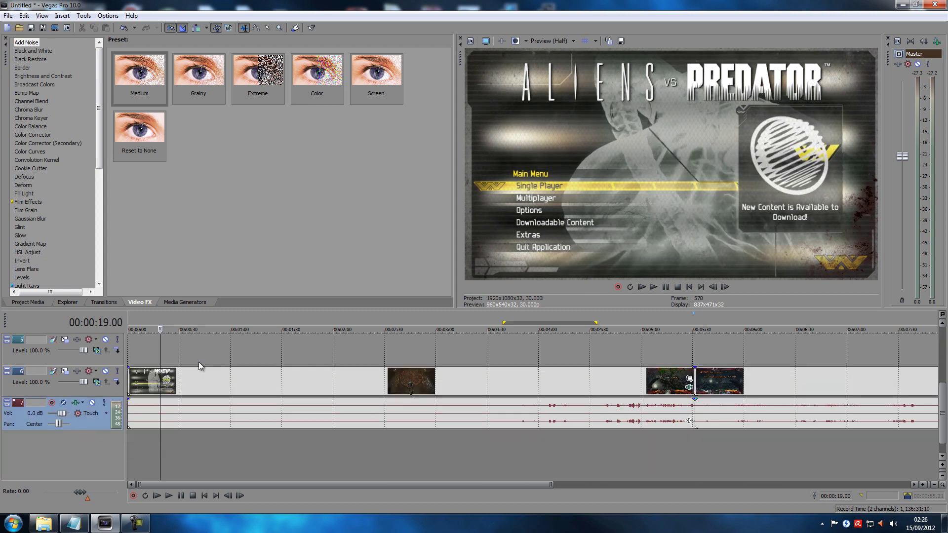
key(space)
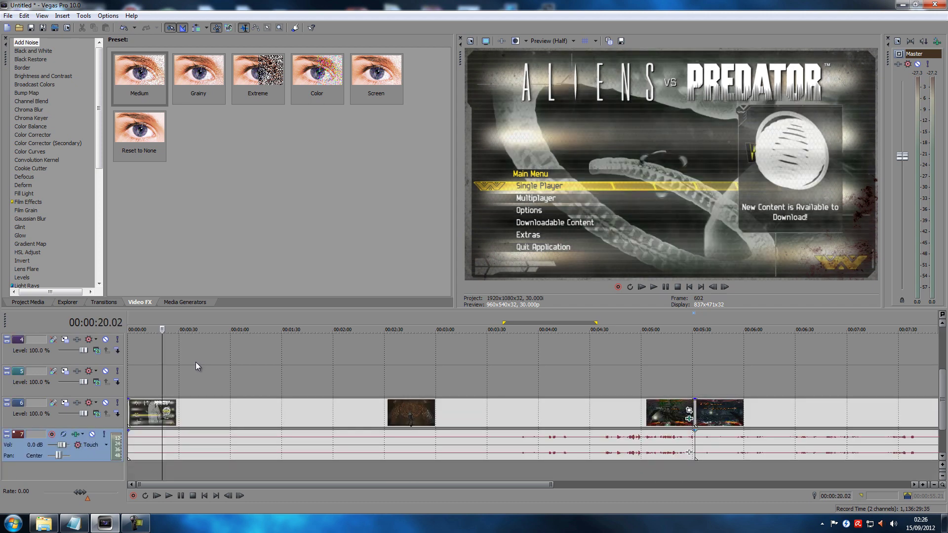
Stop playback and step the playhead forward frame by frame from 00:00:19.00 to 00:00:20.28
key(space)
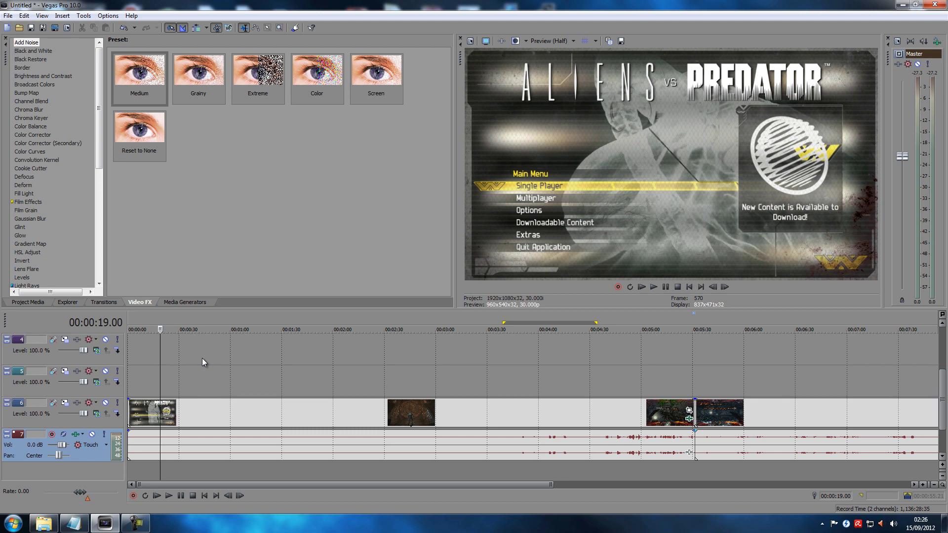
key(Right)
key(Right)
key(Right)
key(Right)
key(Right)
key(Right)
key(Right)
key(Right)
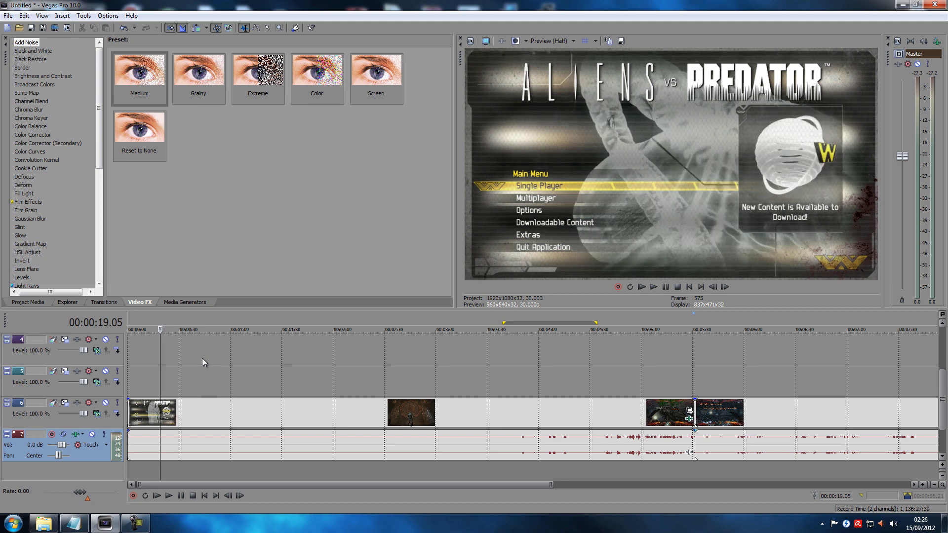
key(Right)
key(Right)
key(Right)
key(Right)
key(Right)
key(Right)
key(Right)
key(Right)
key(Right)
key(Right)
key(Right)
key(Right)
key(Right)
key(Right)
key(Right)
key(Right)
key(Right)
key(Right)
key(Right)
key(Right)
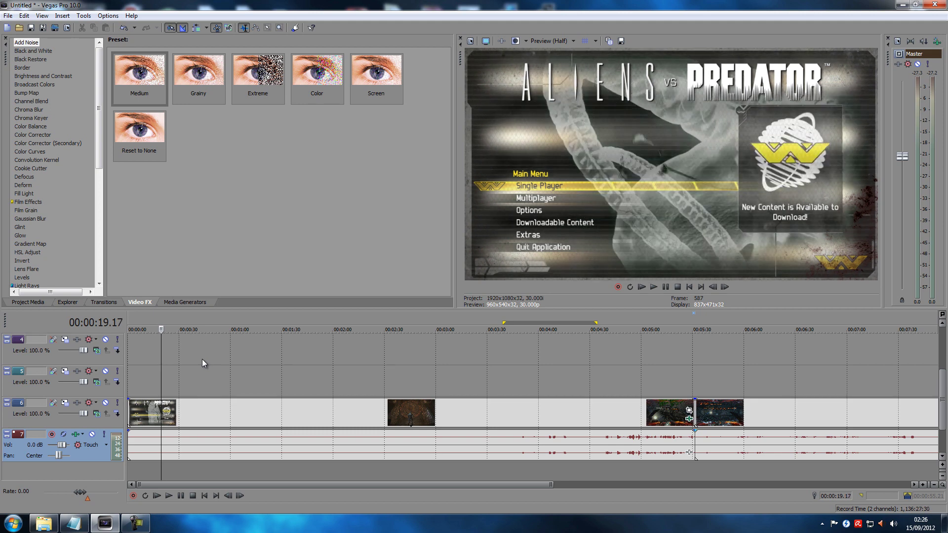
key(Right)
key(Right)
key(Right)
key(Right)
key(Right)
key(Right)
key(Right)
key(Right)
key(Right)
key(Right)
key(Right)
key(Right)
key(Right)
key(Right)
key(Right)
key(Right)
key(Right)
key(Right)
key(Right)
key(Right)
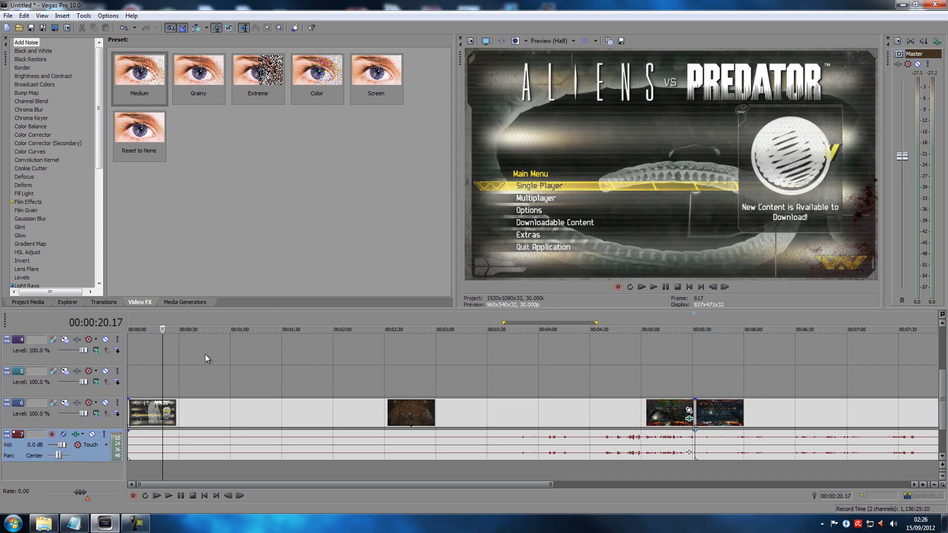
key(Right)
key(Right)
key(Right)
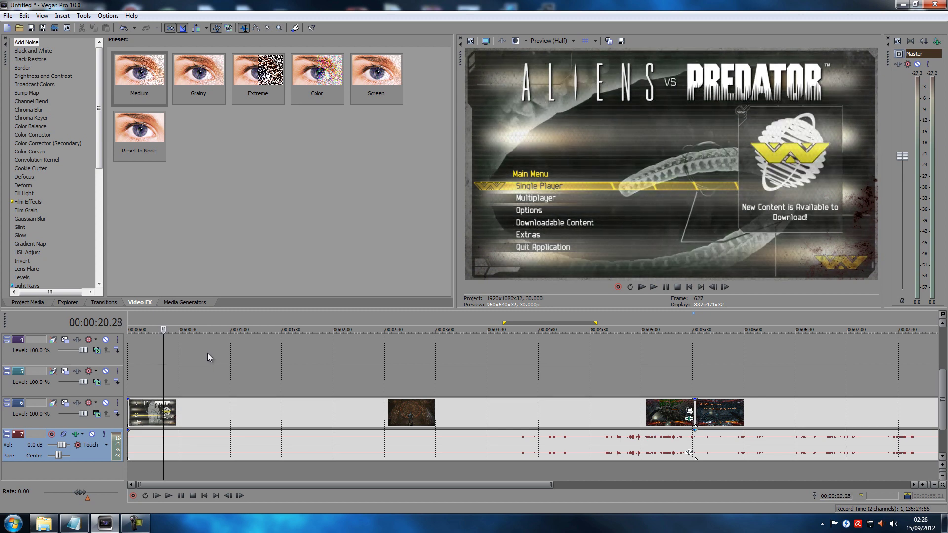
Step the playhead backward frame by frame to 00:00:20.18
key(Left)
key(Left)
key(Left)
key(Left)
key(Left)
key(Left)
key(Left)
key(Left)
key(Left)
key(Left)
key(Left)
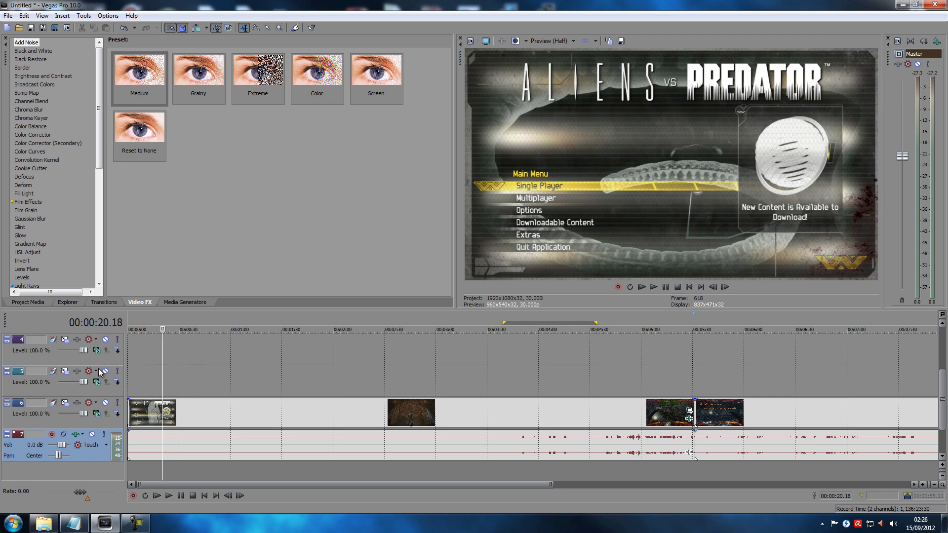
Delete all the empty video tracks above the clips, keeping only the video track with clips and its audio track
right_click(42, 391)
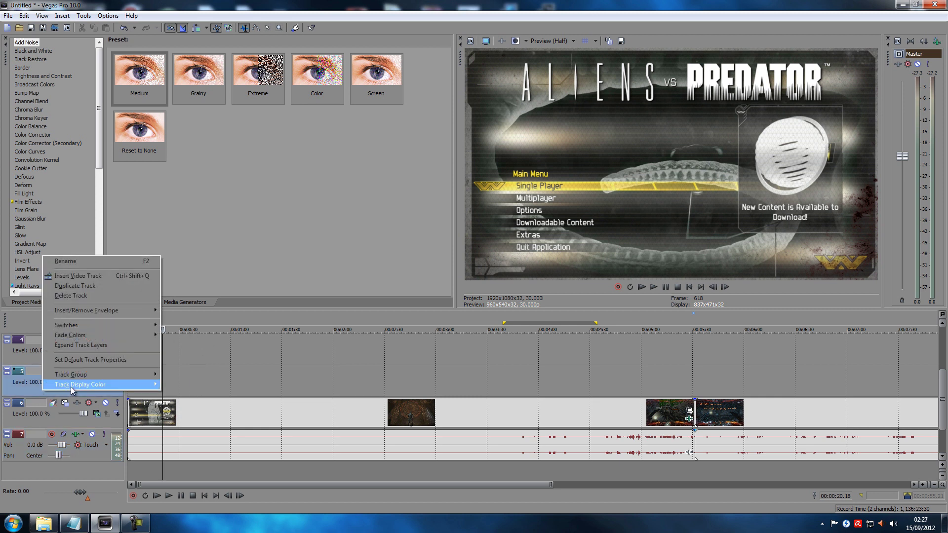
click(88, 296)
right_click(49, 346)
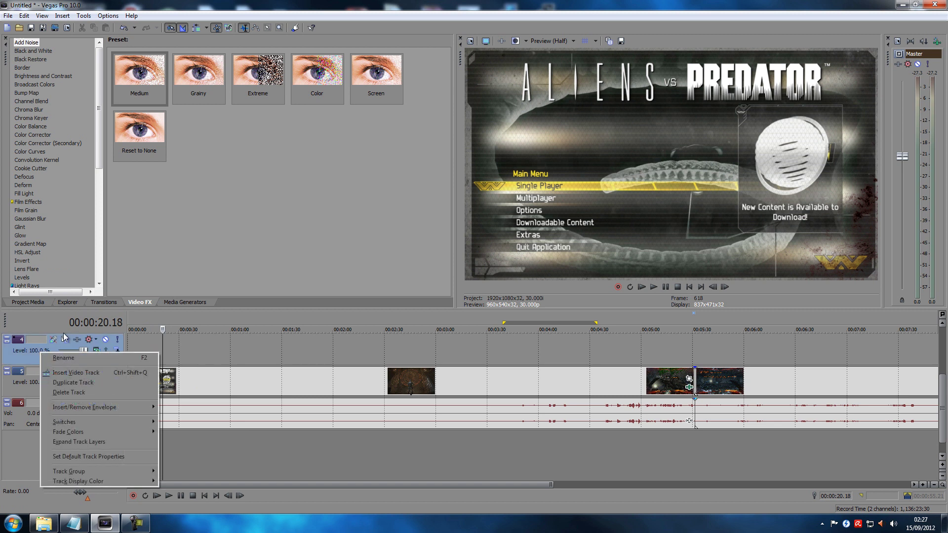
click(70, 388)
right_click(57, 358)
click(44, 357)
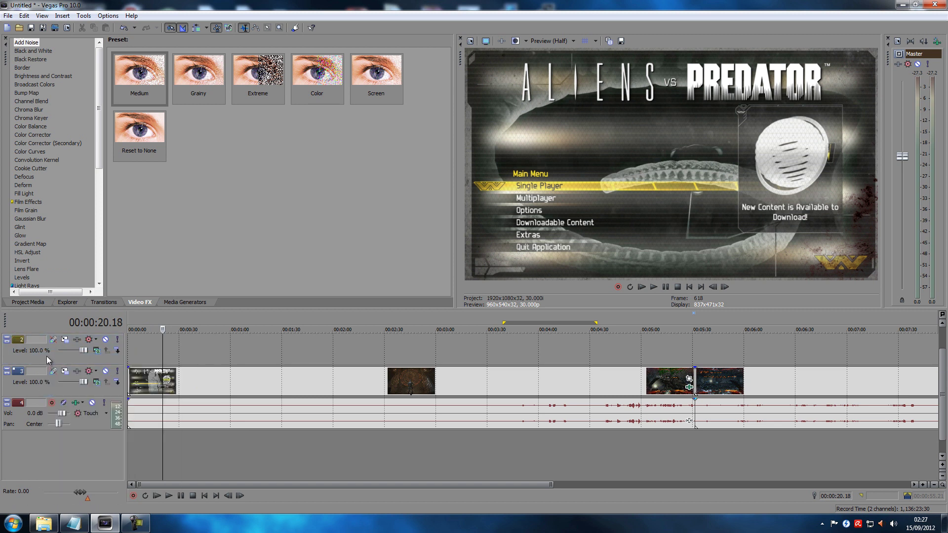
key(Delete)
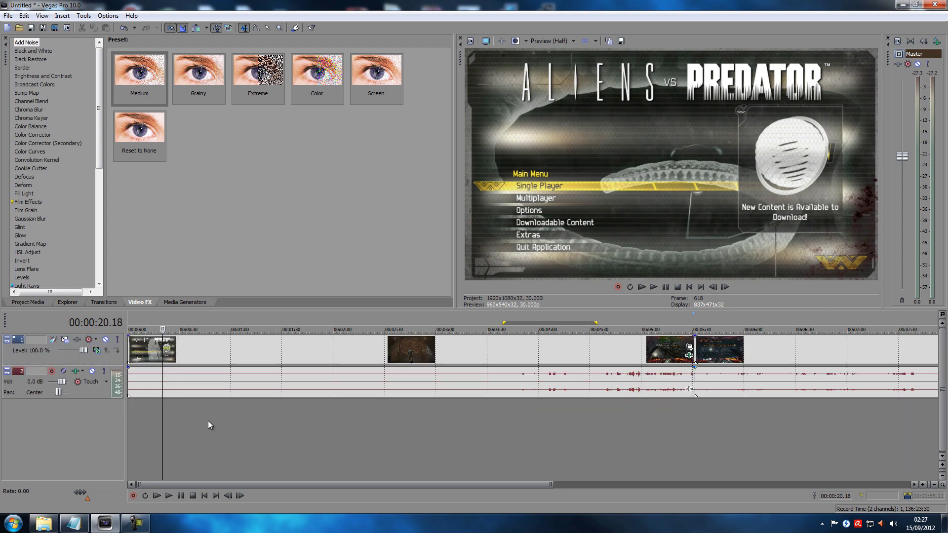
Select the first audio event at 00:01:47.00 and add a volume envelope to the audio track
scroll(261, 422, down, 3)
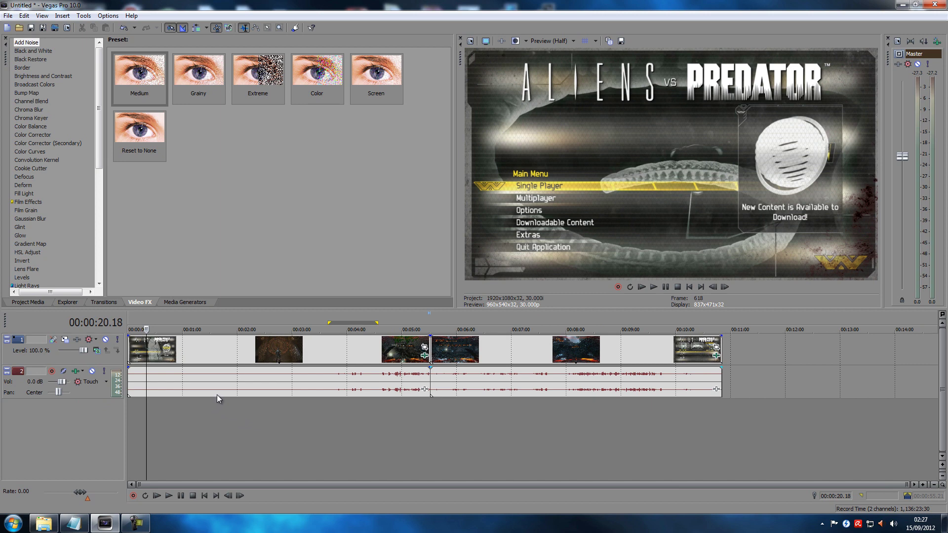
click(96, 390)
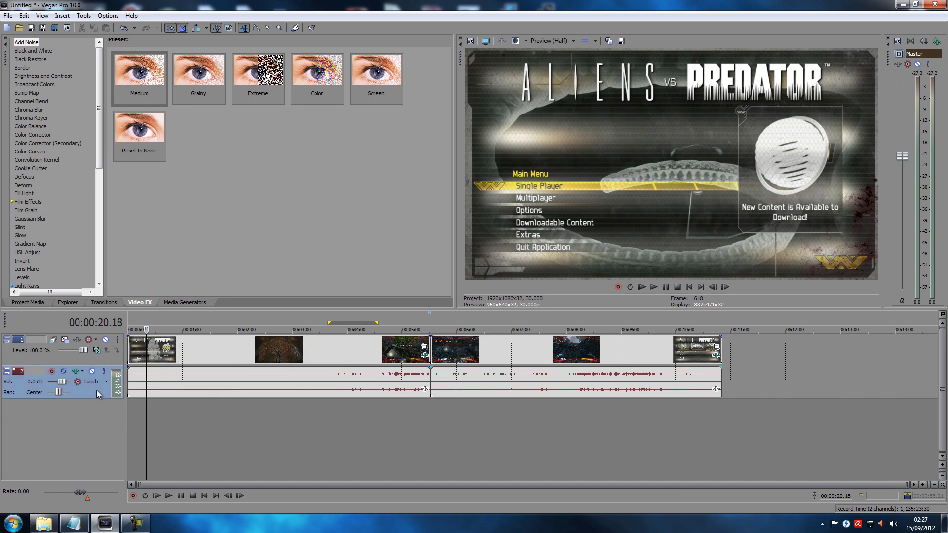
click(227, 388)
key(v)
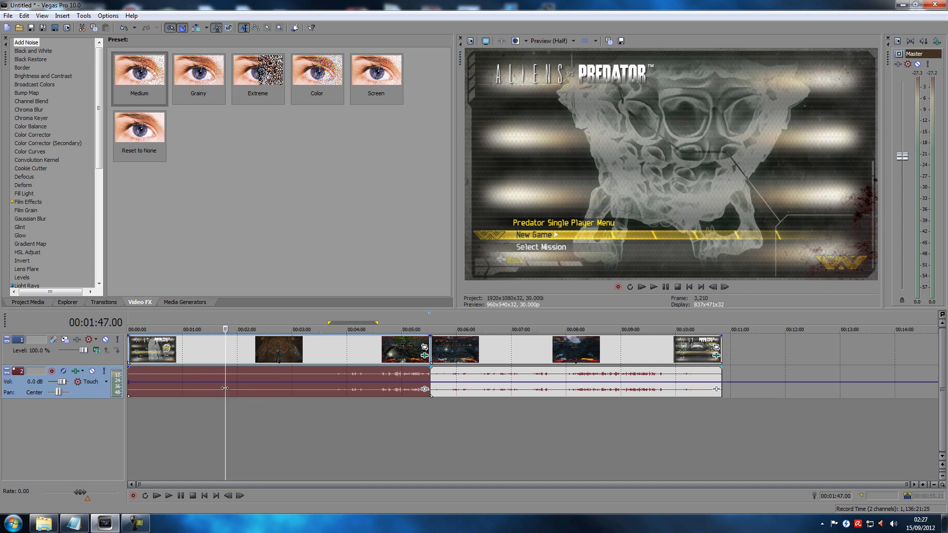
Add volume envelope points at 00:01:47.00 and 00:01:49.17, and lower the second point to create a fade
scroll(301, 390, up, 5)
scroll(472, 398, up, 3)
double_click(528, 385)
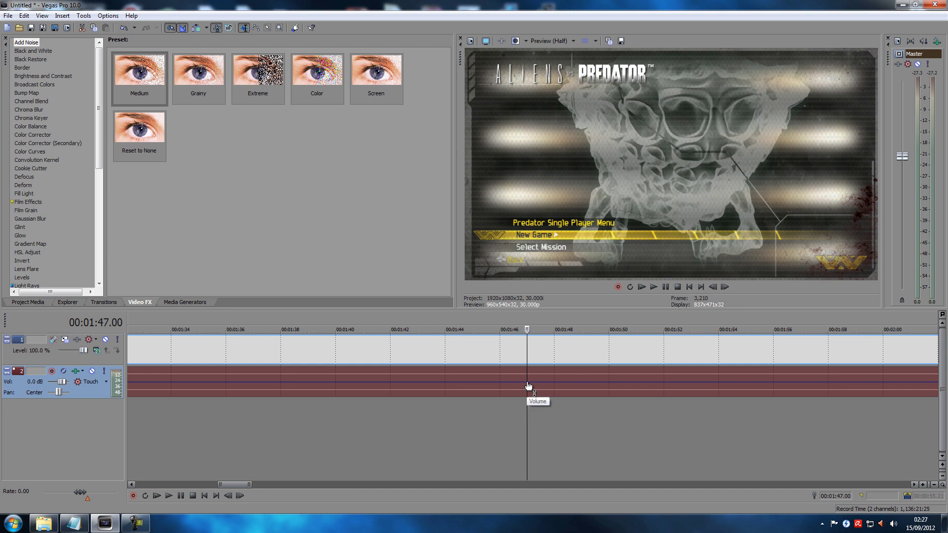
click(599, 384)
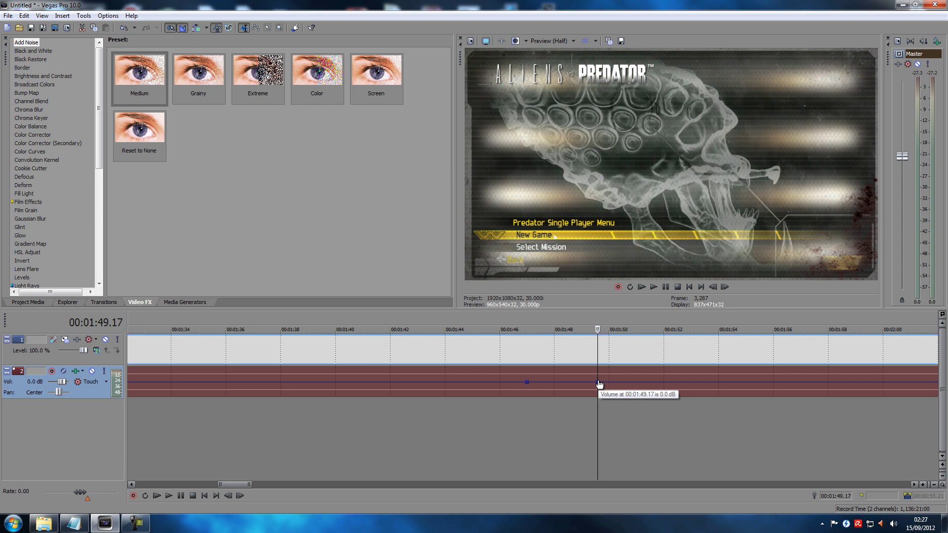
drag(599, 384, 598, 394)
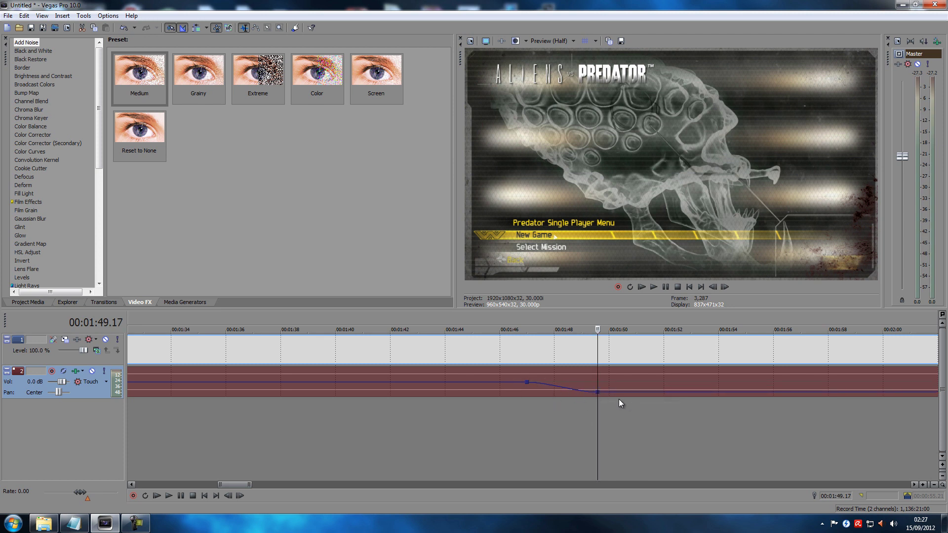
Preview the volume fade by playing from 00:01:46.18, and stop playback
click(515, 410)
key(space)
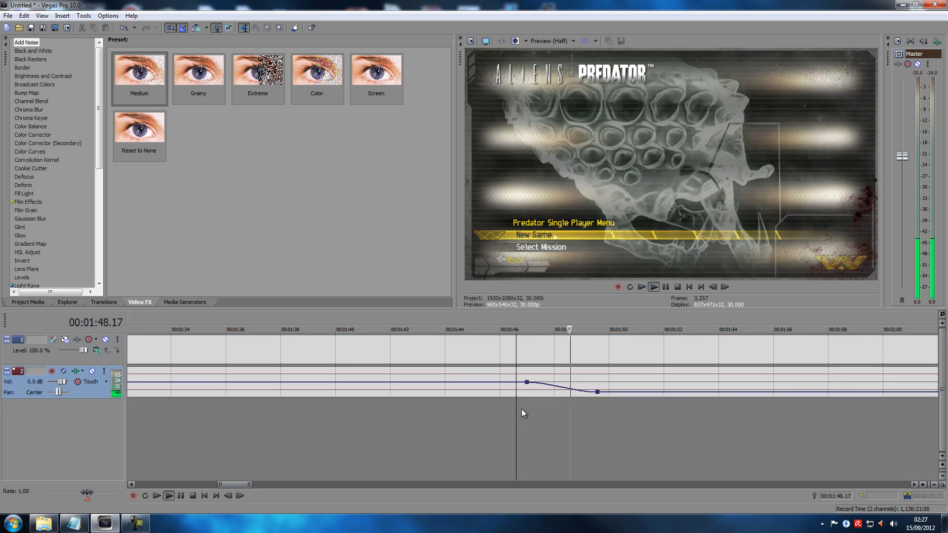
key(space)
Lower the volume point at 00:01:49.17 to -Inf. dB and play the fade to check it
drag(599, 395, 598, 398)
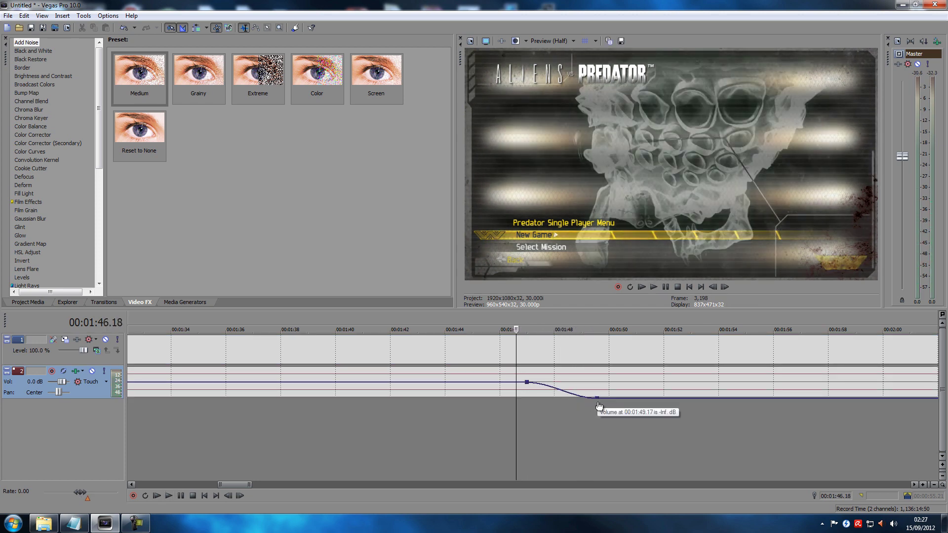
key(space)
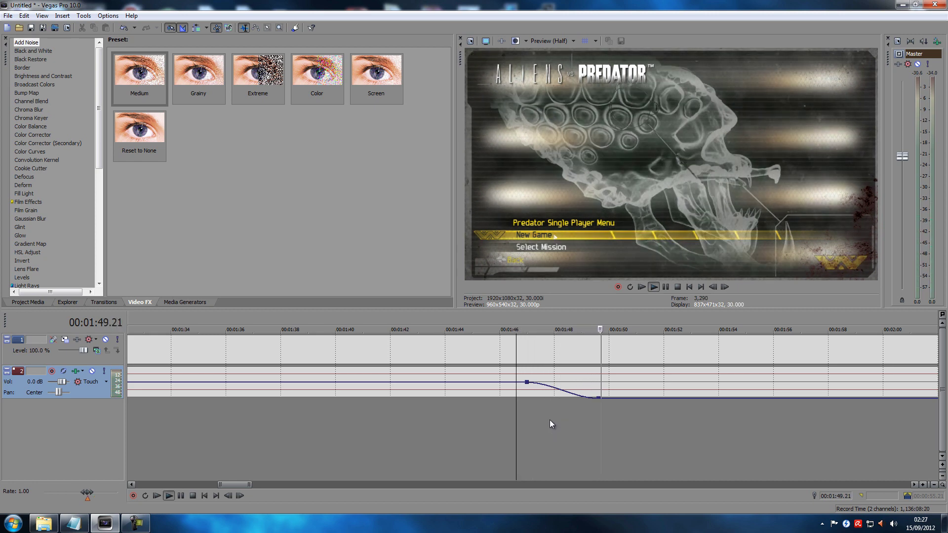
key(space)
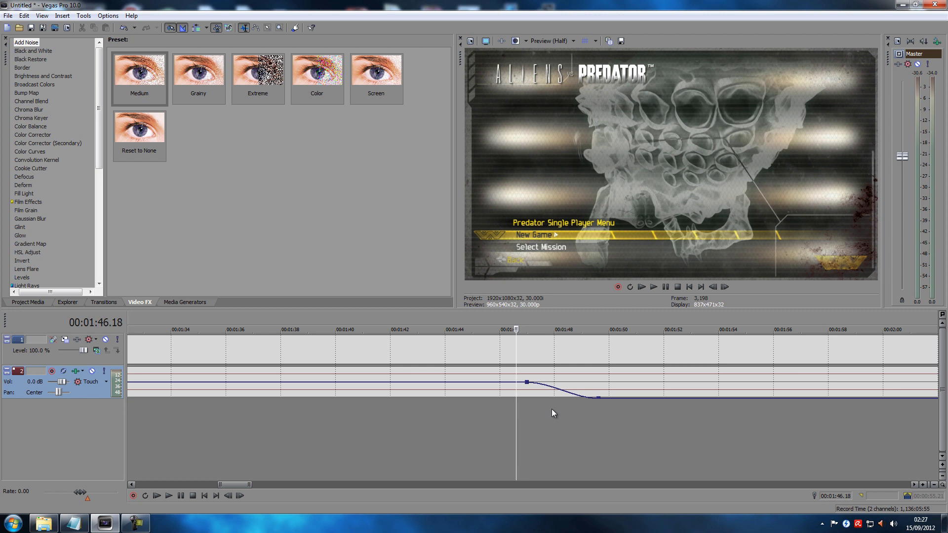
Undo the volume envelope and show a pan envelope on the audio track instead
click(481, 374)
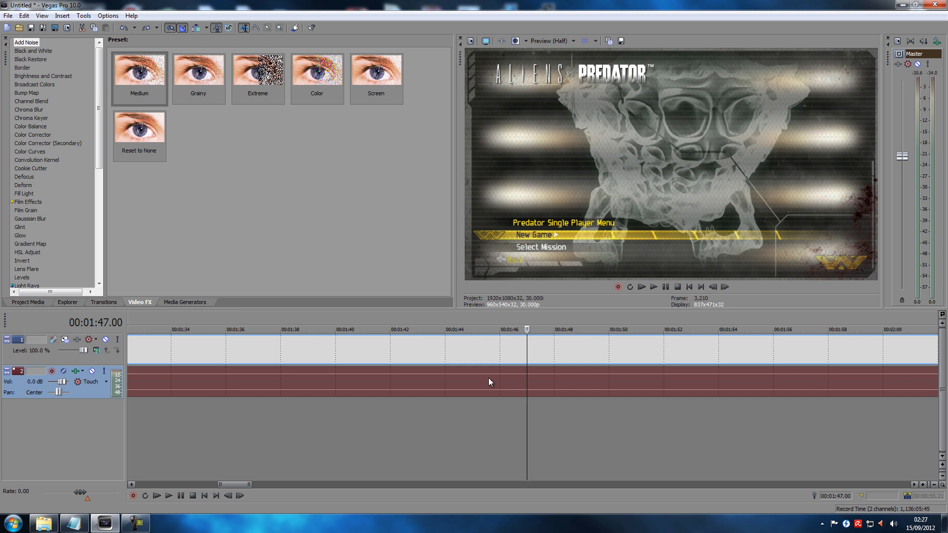
scroll(509, 380, down, 2)
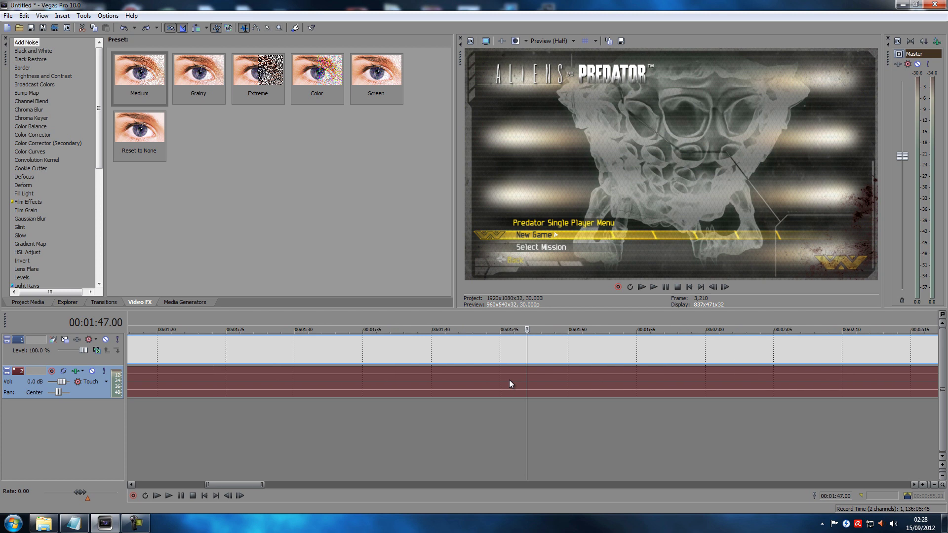
scroll(510, 384, down, 6)
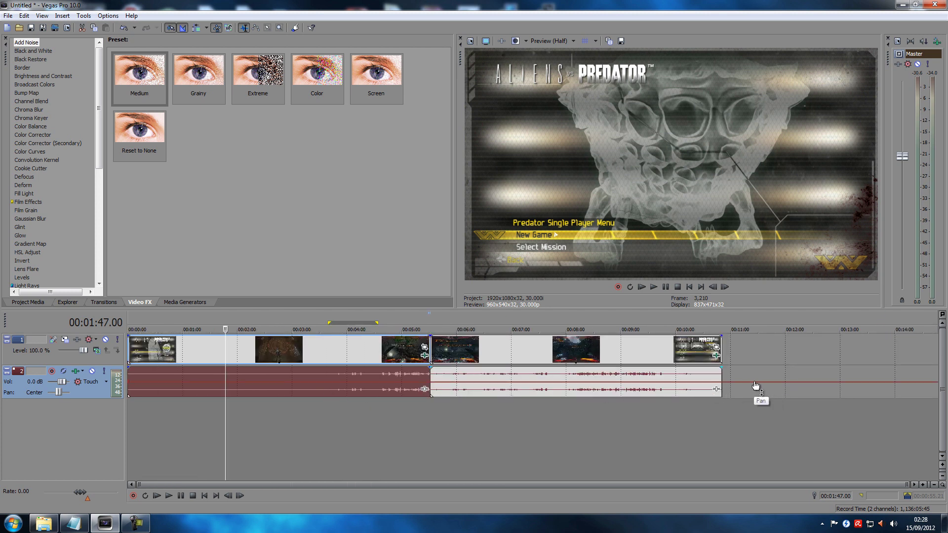
Add pan points at 00:01:44.19, 00:01:46.29 and 00:01:49.21, moving the middle one to the envelope's lower limit and the last to its upper limit
scroll(392, 370, up, 8)
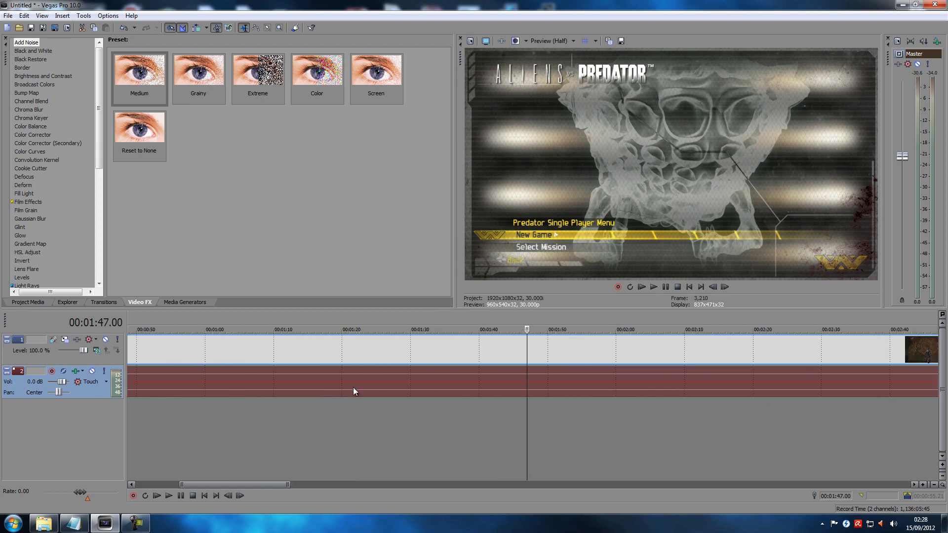
click(527, 387)
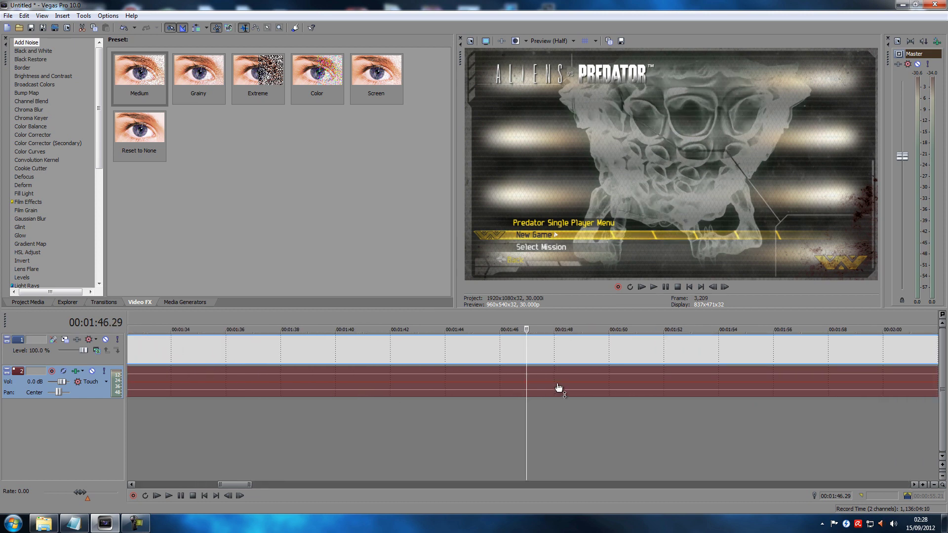
click(602, 386)
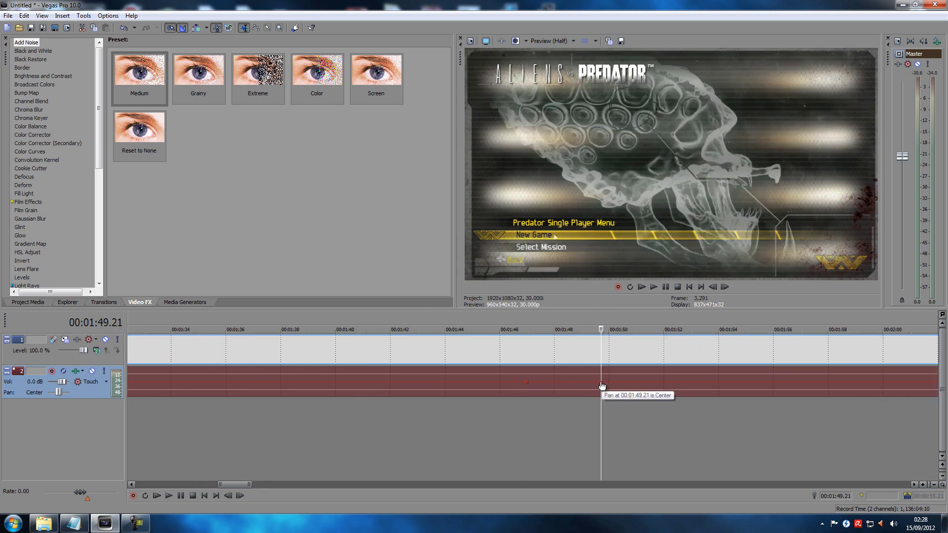
drag(602, 386, 602, 365)
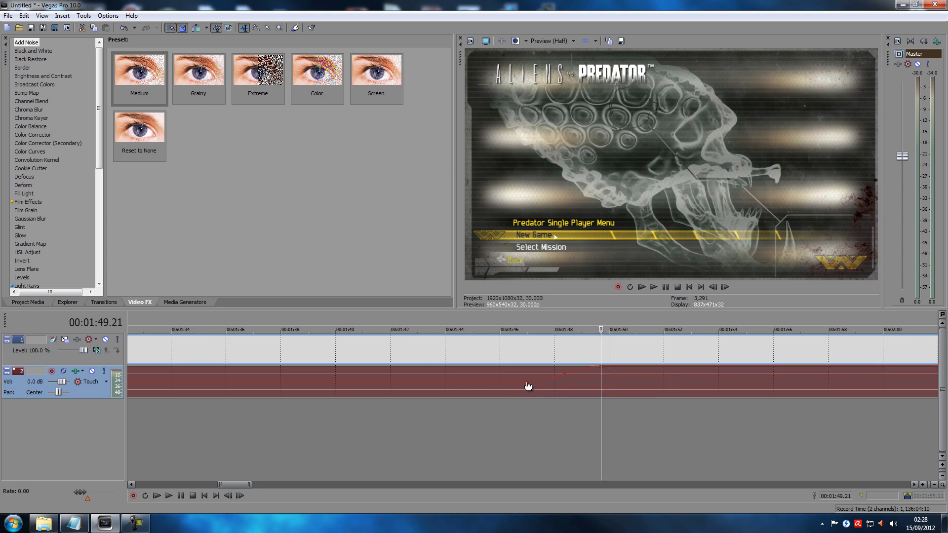
click(463, 386)
drag(525, 383, 528, 420)
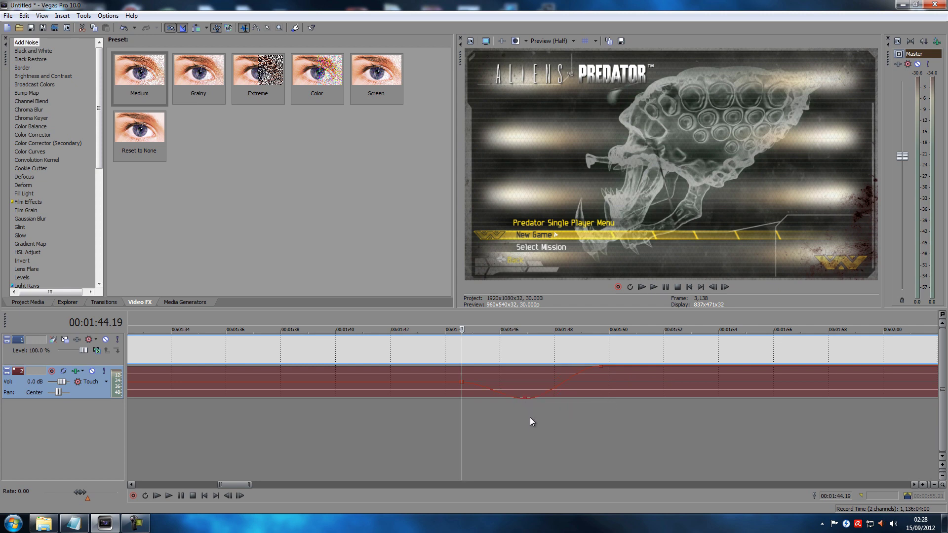
Play the pan change from 00:01:44.03, pause at 00:01:50.20, and return the playhead to 00:01:44.02
click(448, 421)
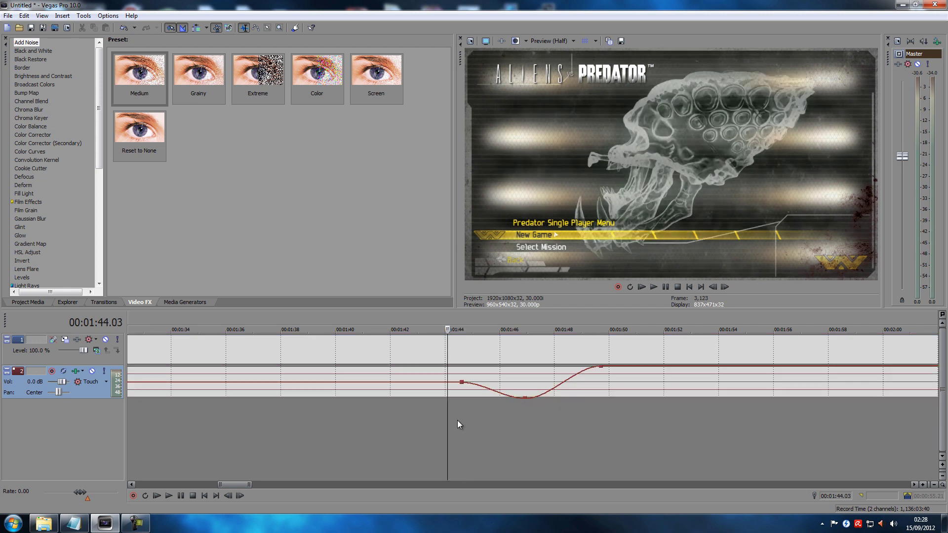
key(space)
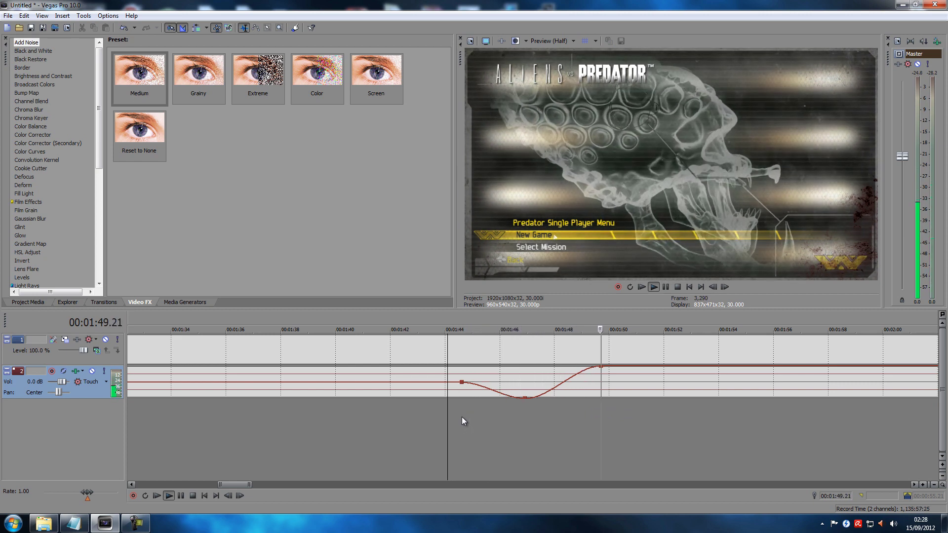
key(Return)
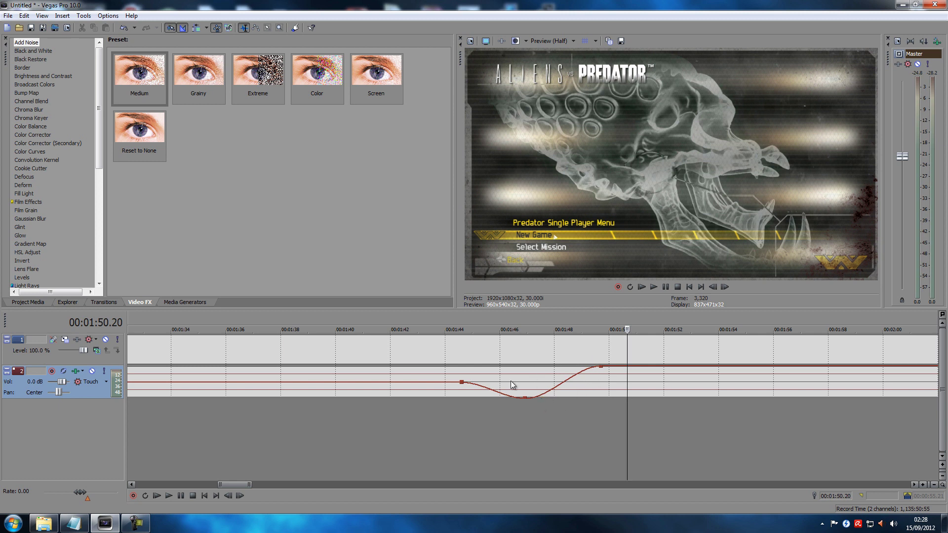
click(447, 432)
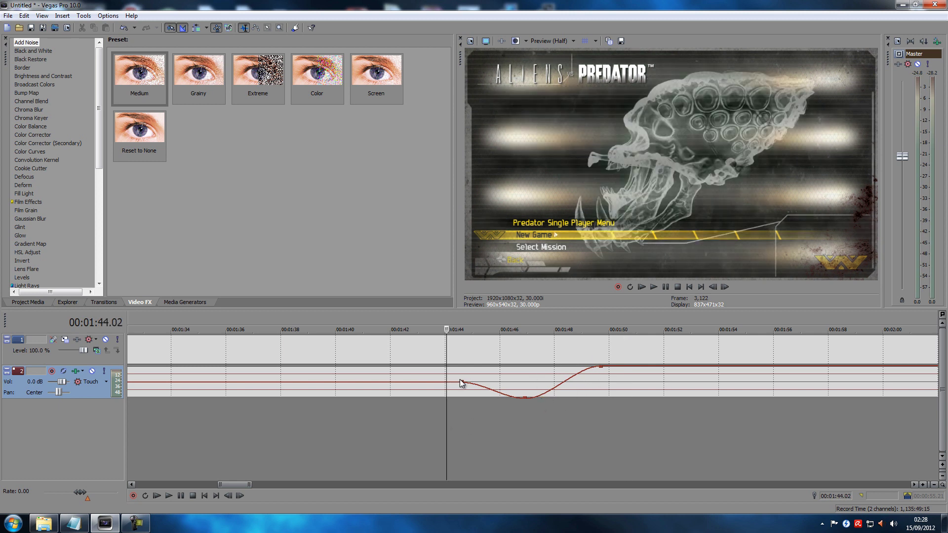